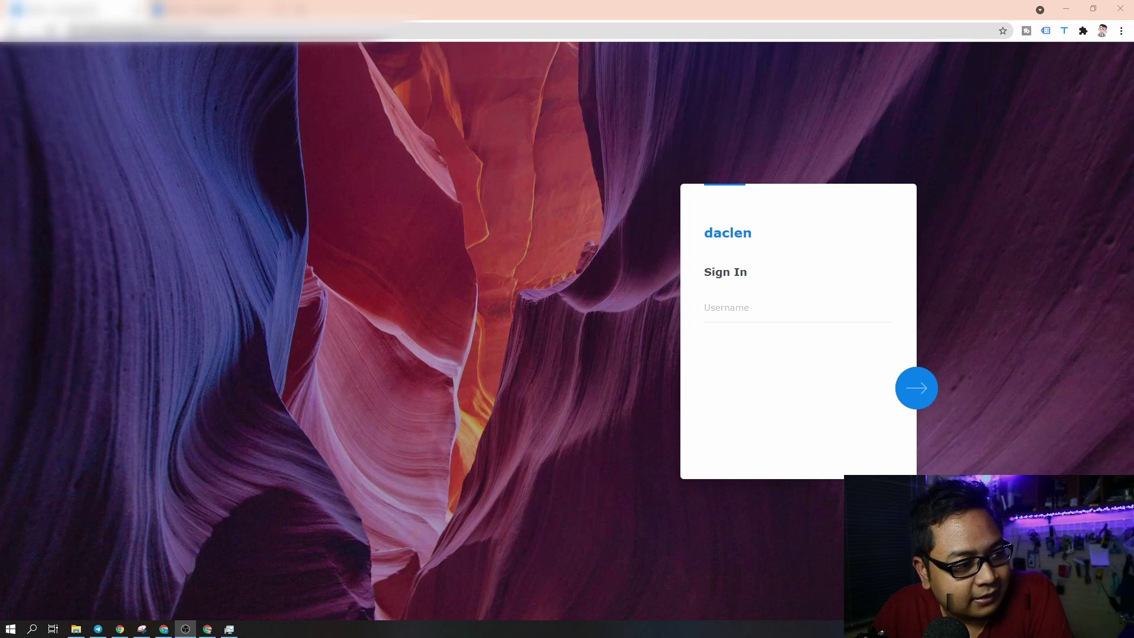
- Sign in to DSM with the administrator username and password
left_click(748, 308)
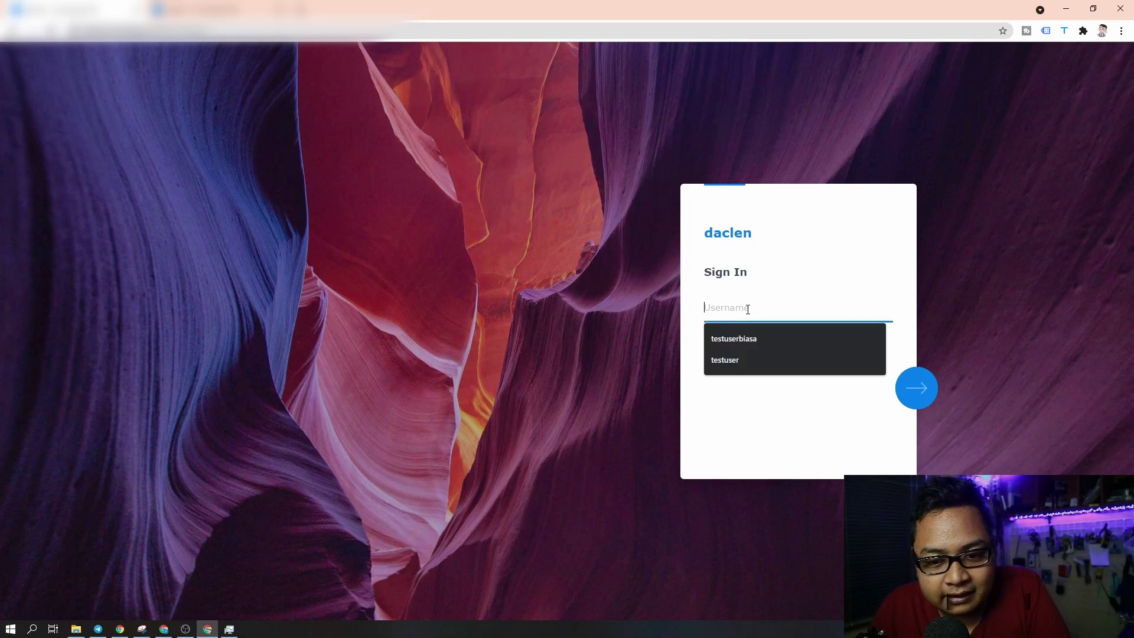
type("parmadi")
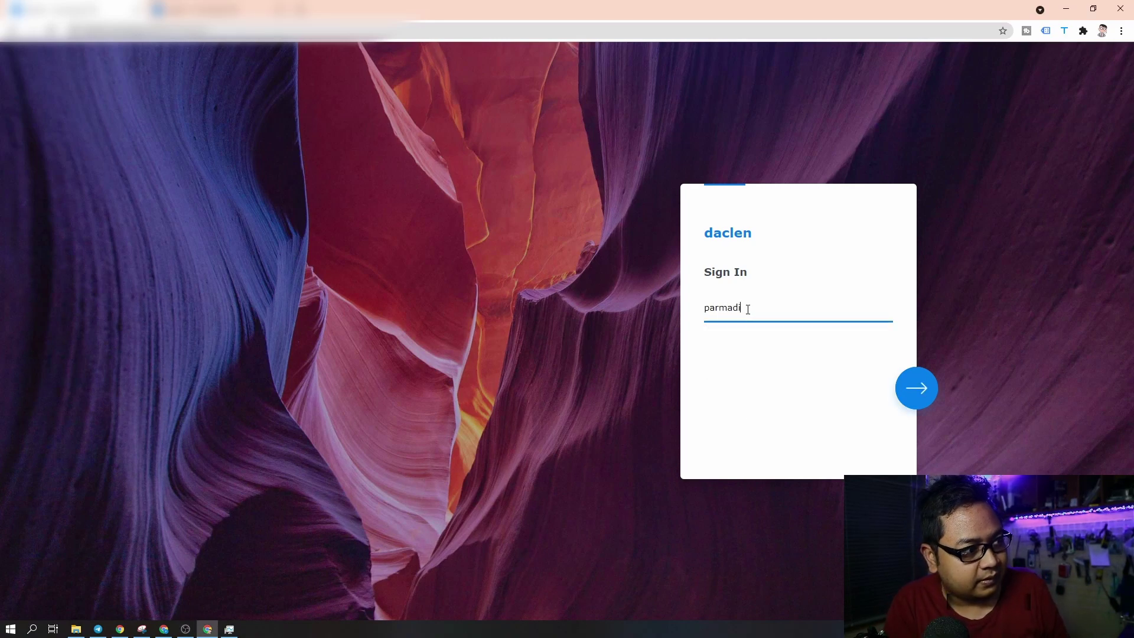
key("Return")
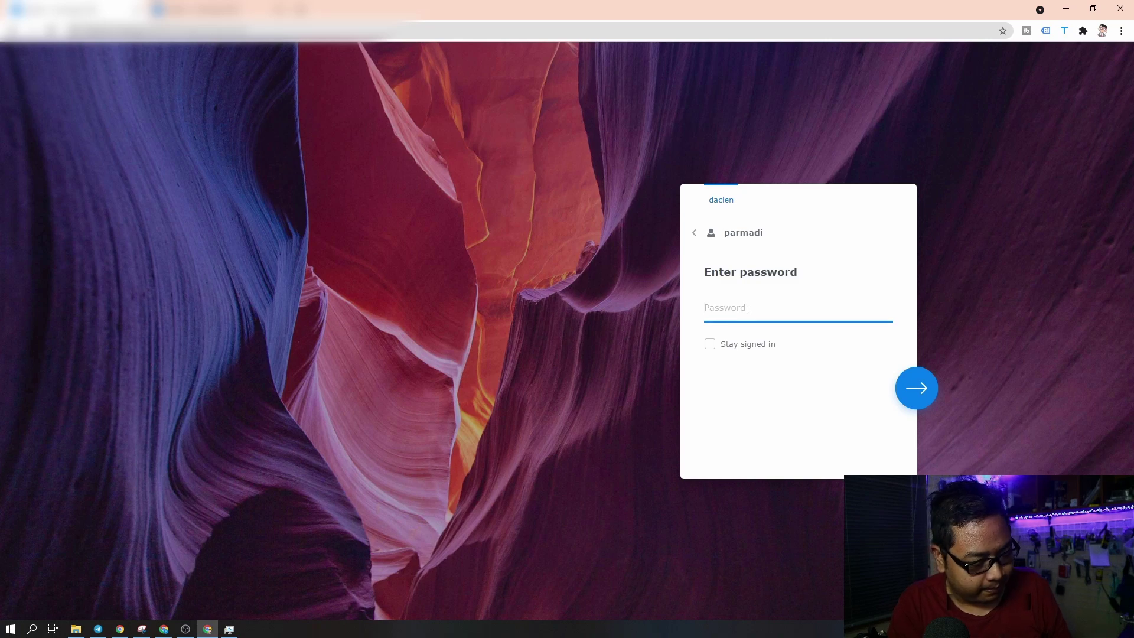
type("••••••••")
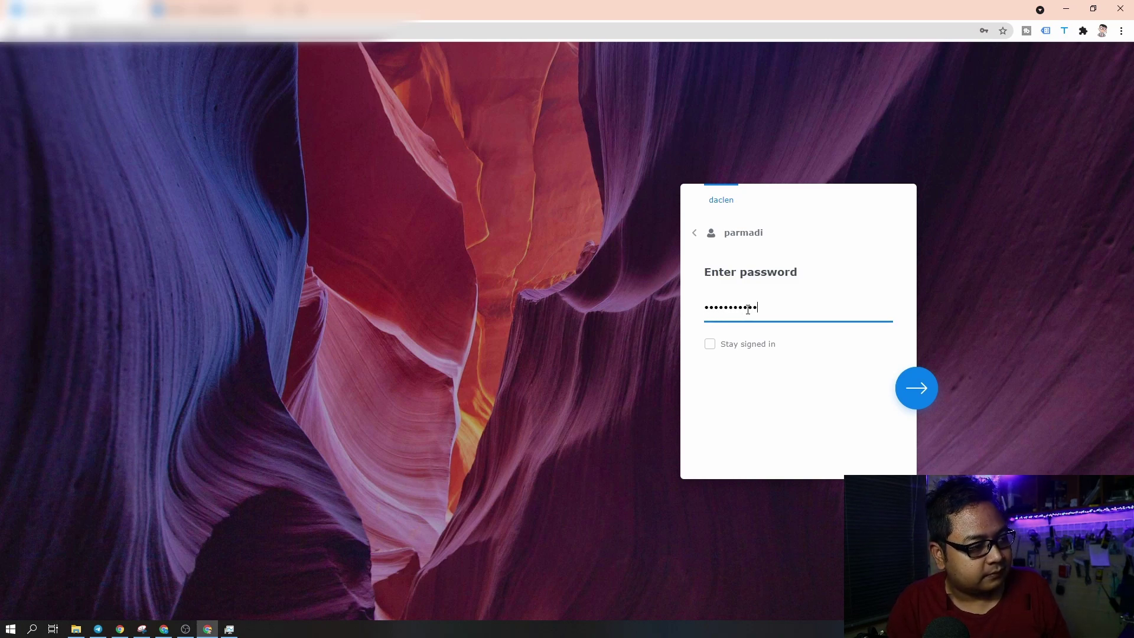
key("Return")
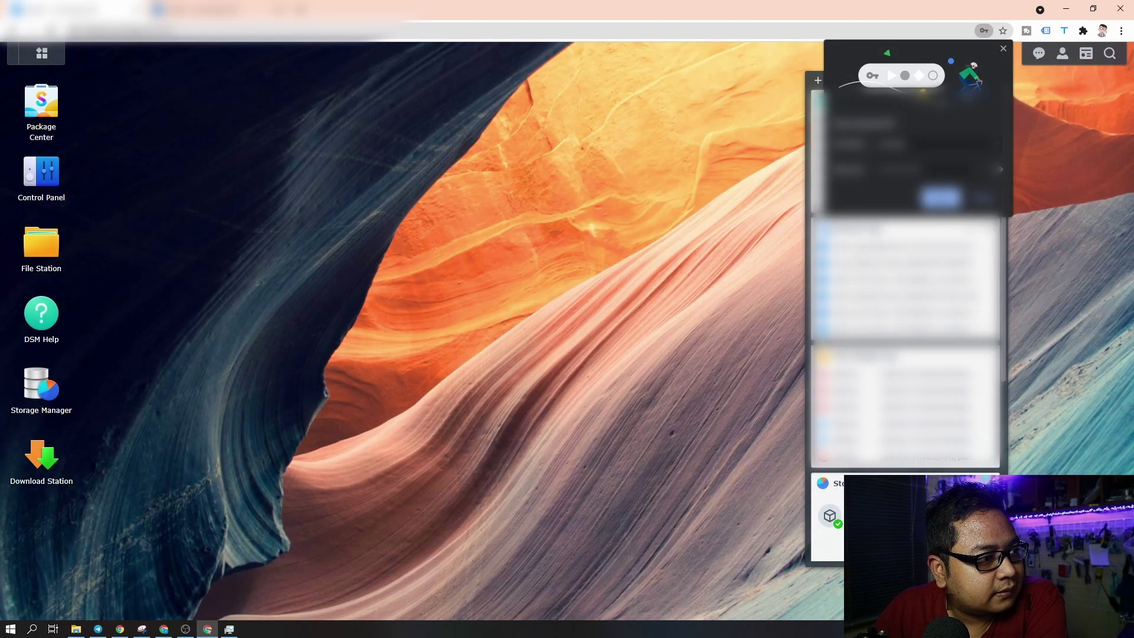
- Dismiss Chrome's save-password prompt, browse the Par Private folder in File Station, then close it
left_click(984, 199)
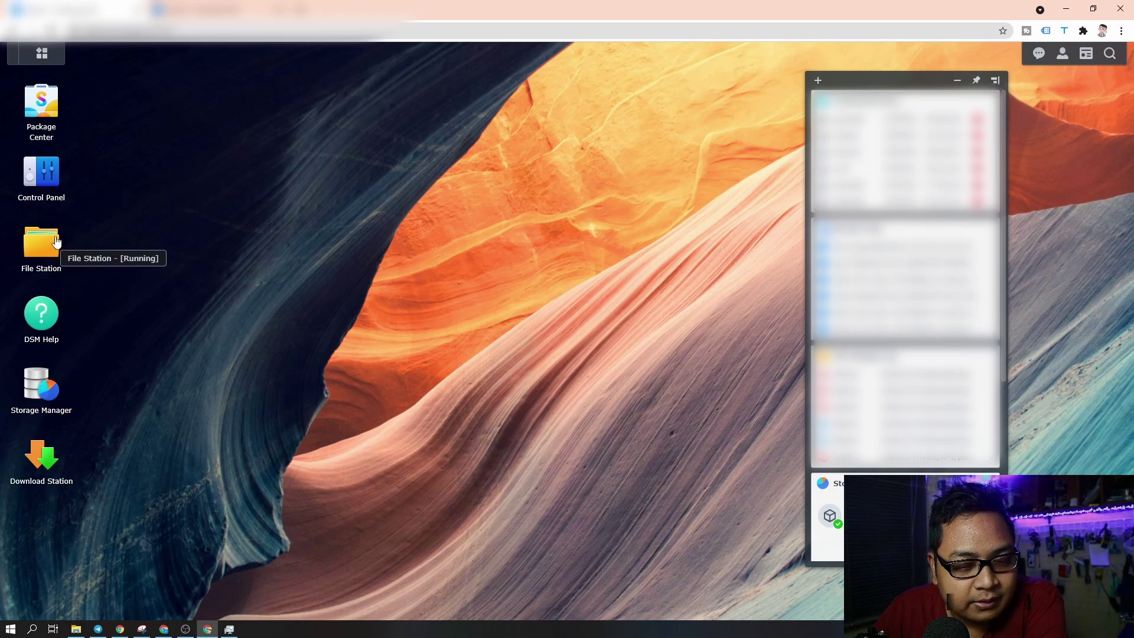
left_click(48, 245)
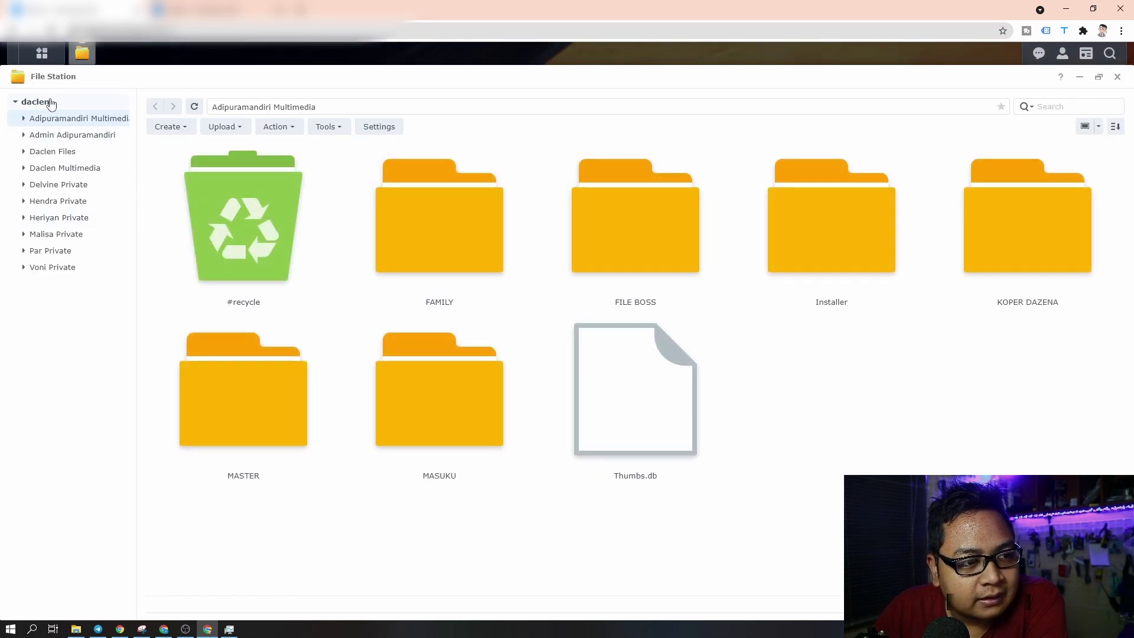
left_click(59, 258)
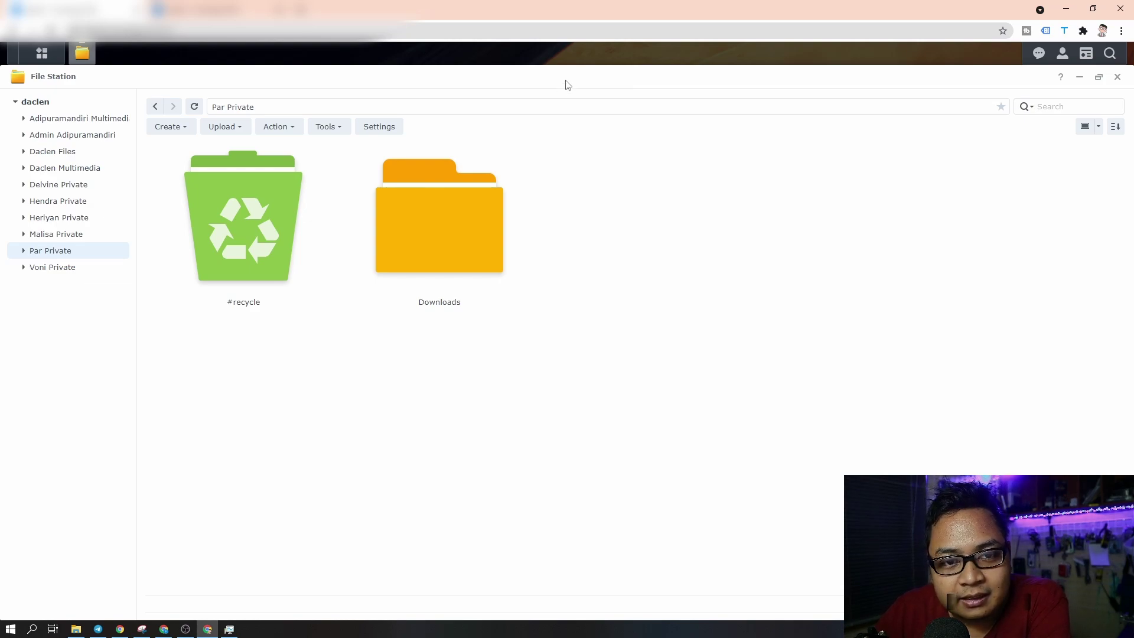
left_click(1117, 77)
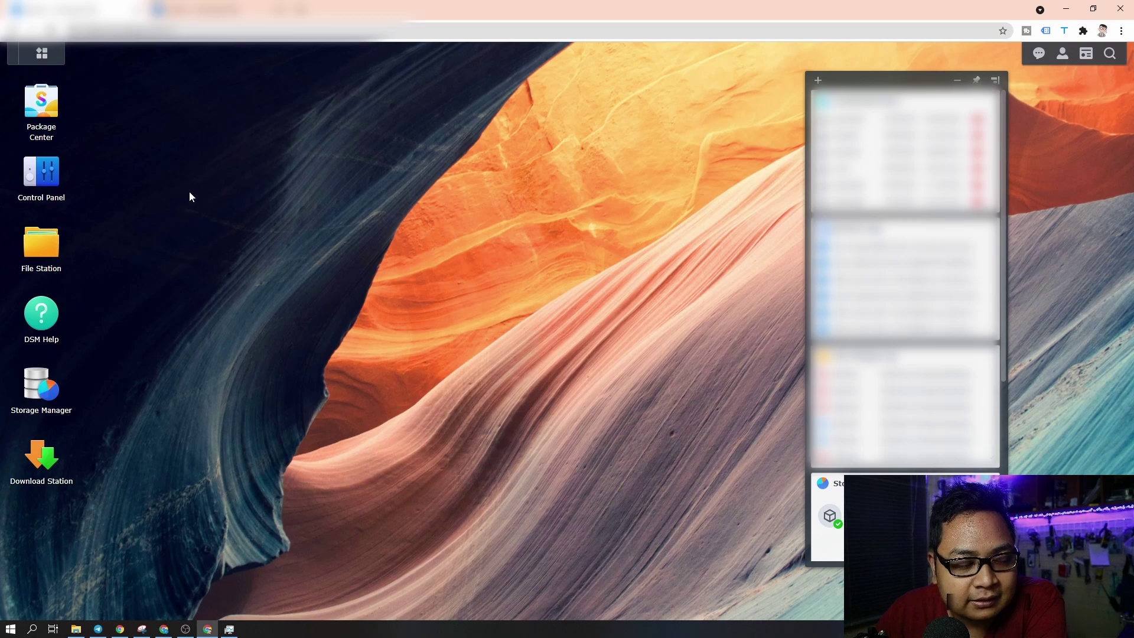
- Start a new user in Control Panel's User & Group and name it testuser
left_click(42, 174)
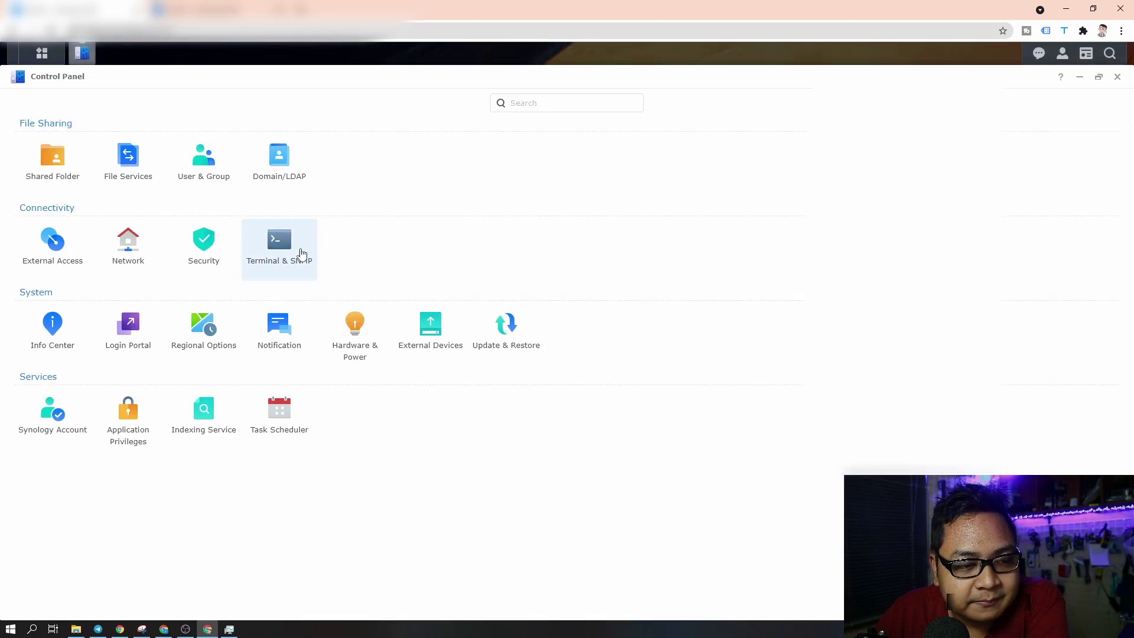
left_click(200, 179)
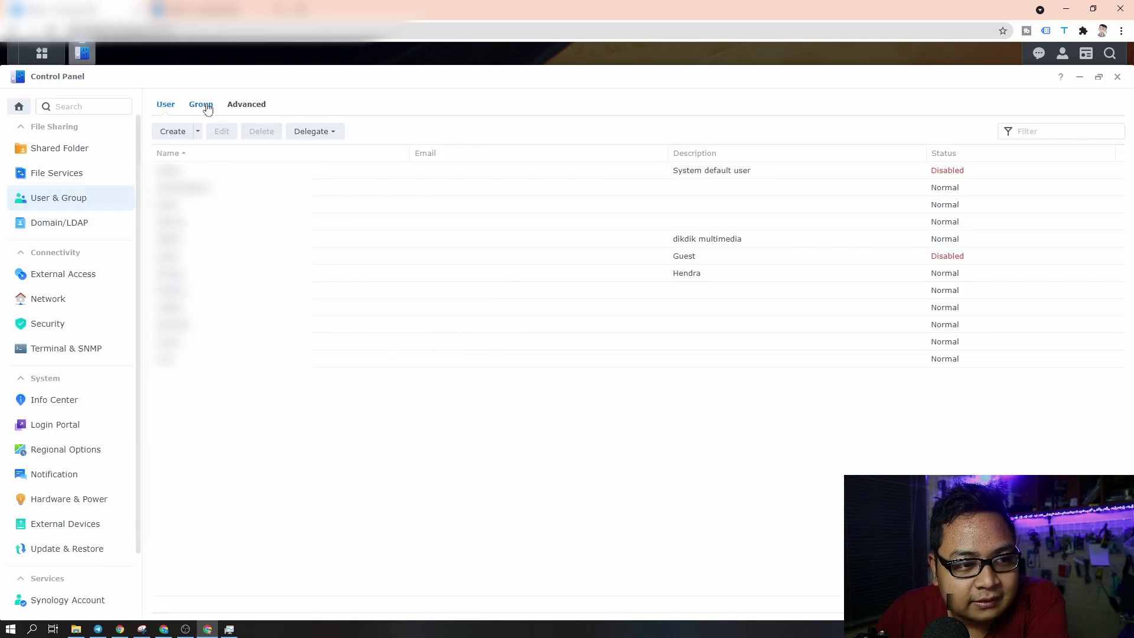
left_click(173, 131)
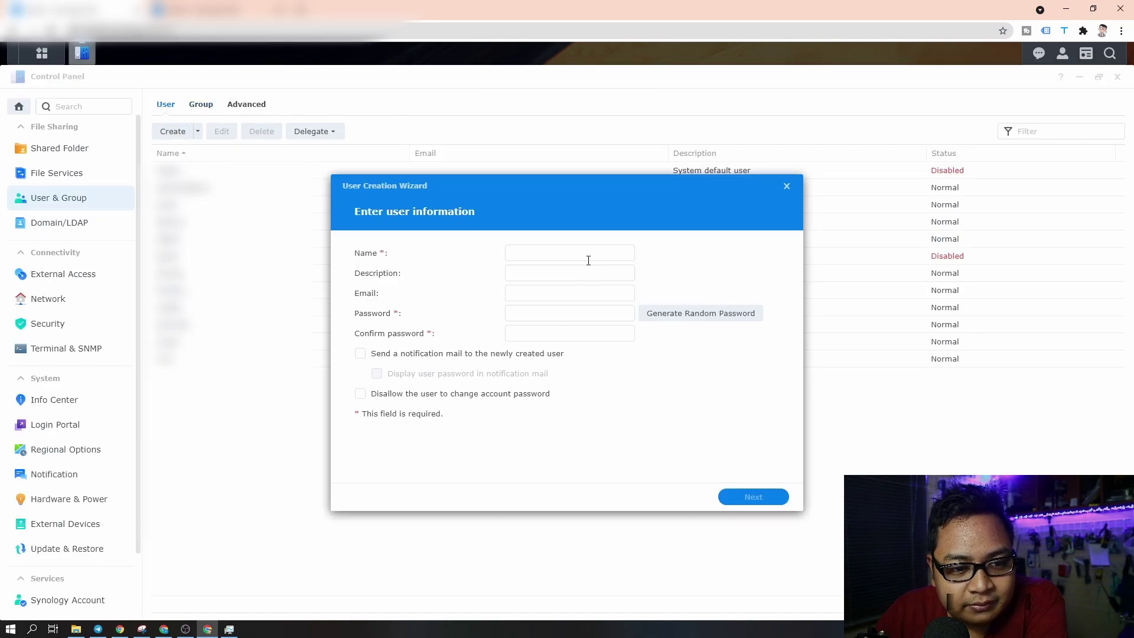
left_click(586, 259)
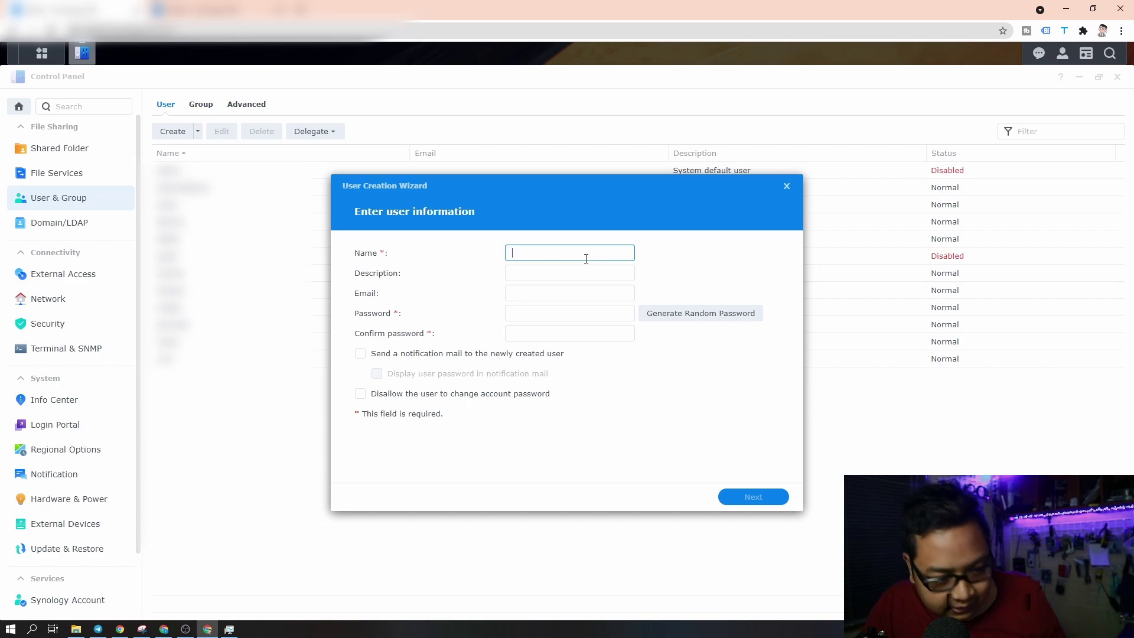
type("testu")
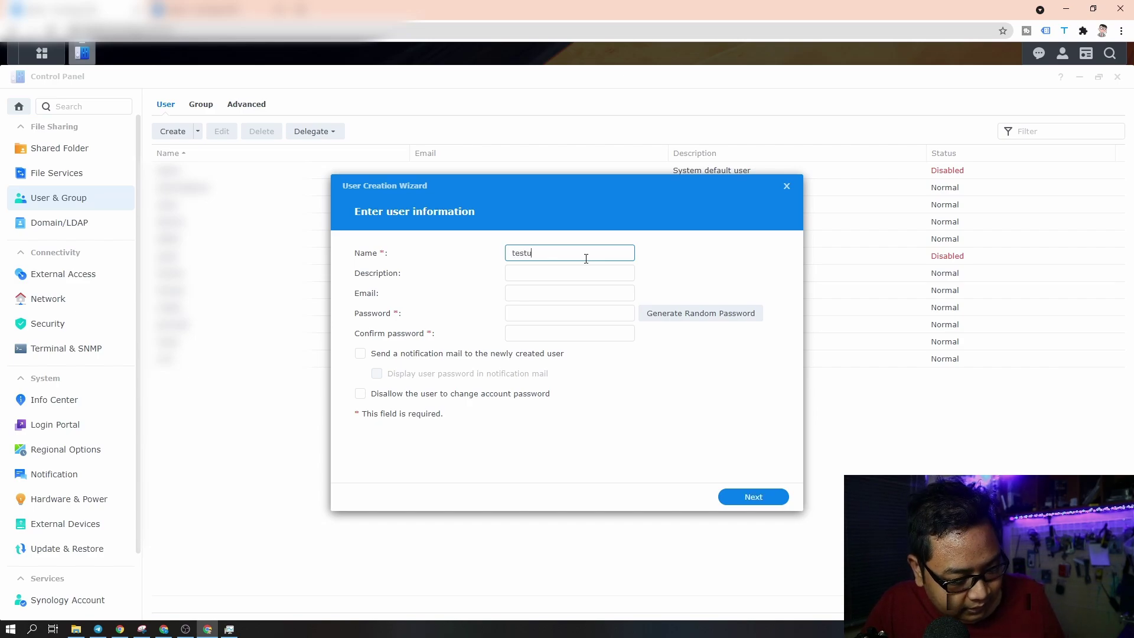
type("ser")
- Fill in the description 'ini user test' and the password and confirmation fields
left_click(554, 275)
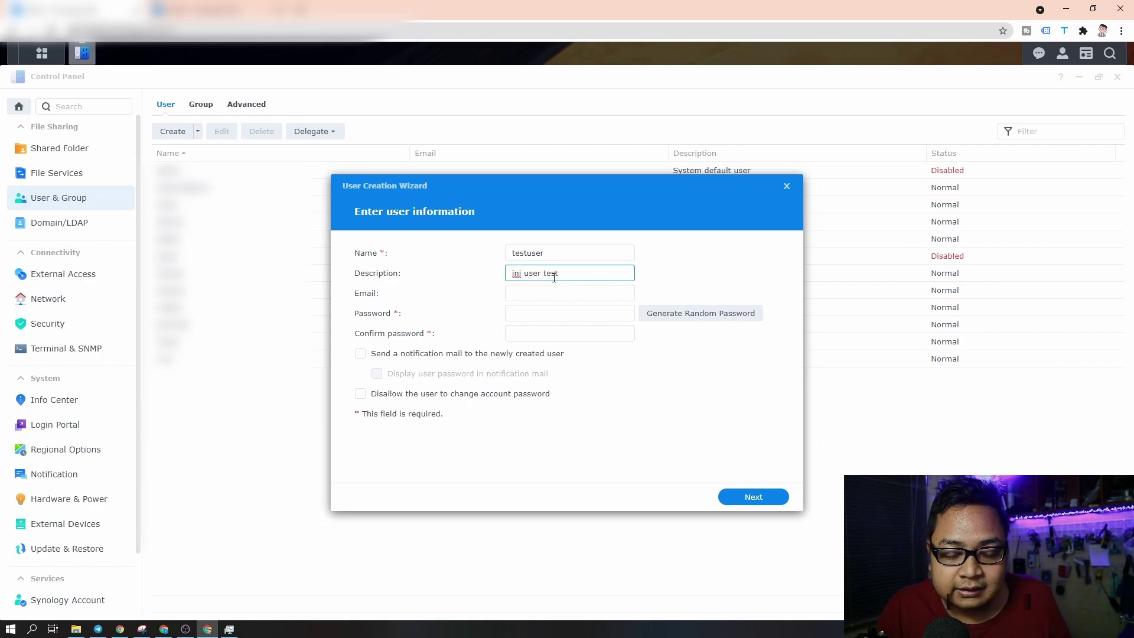
left_click_drag(579, 278, 505, 282)
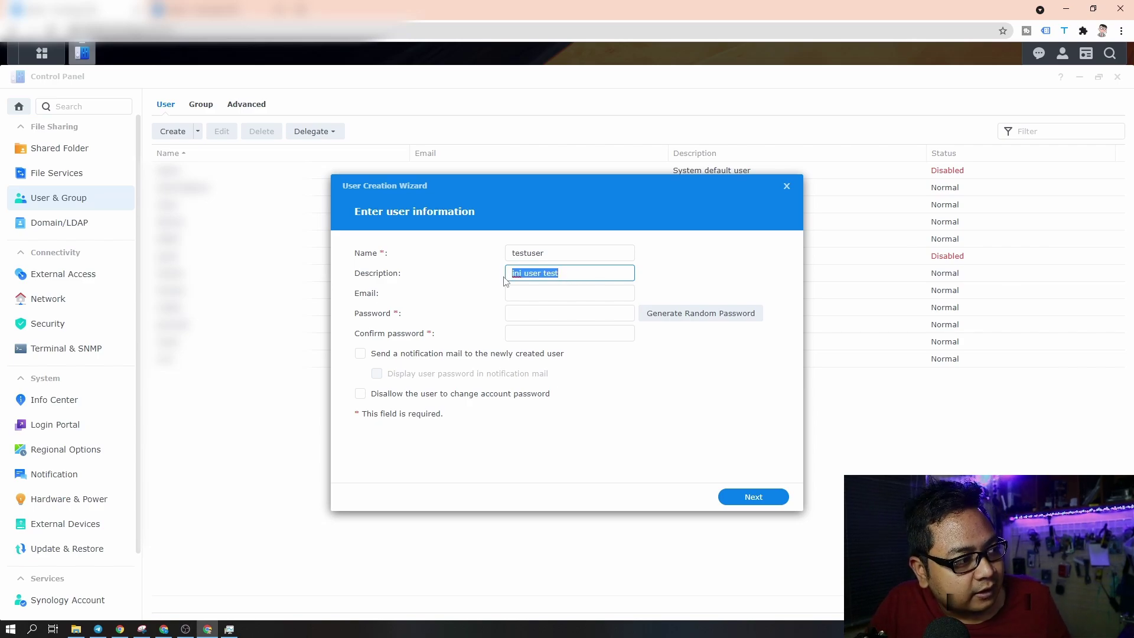
left_click(542, 295)
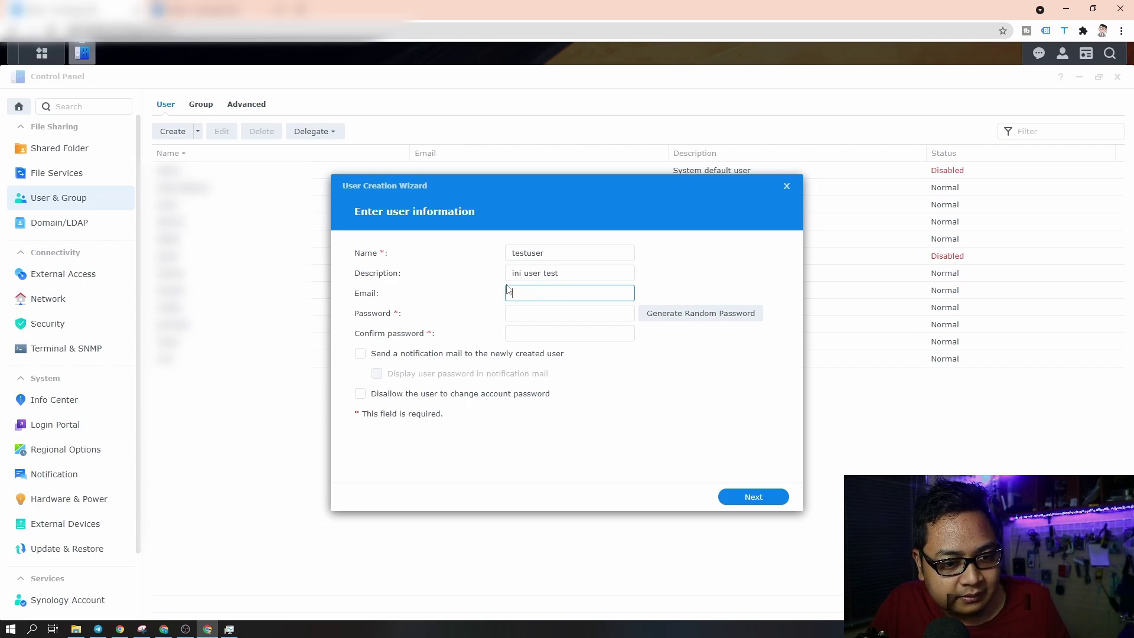
left_click(532, 317)
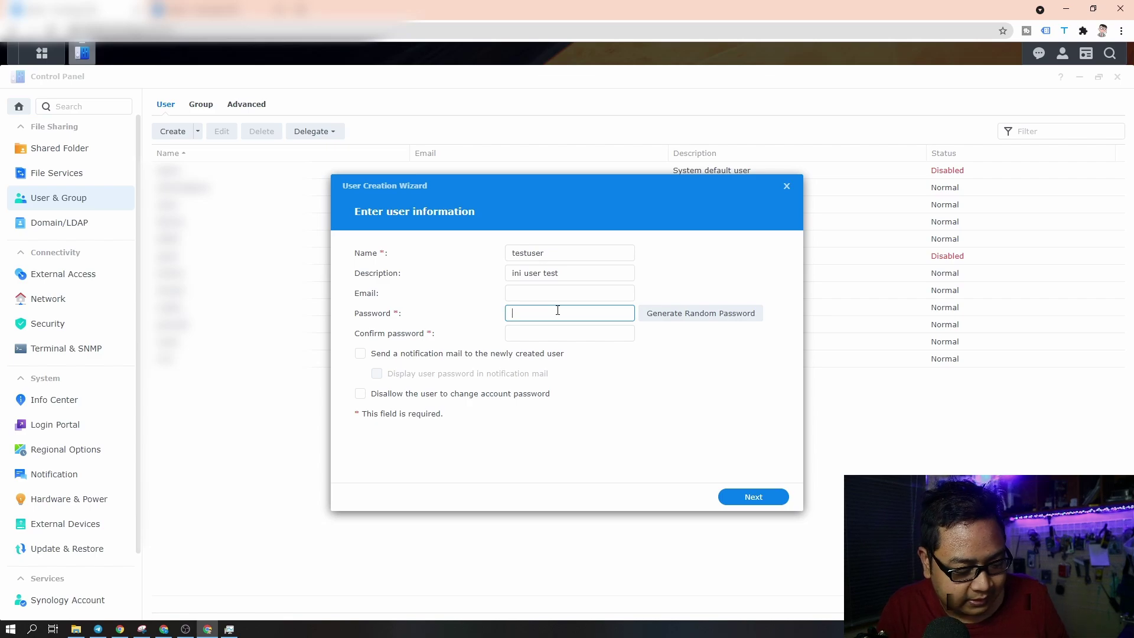
type("123")
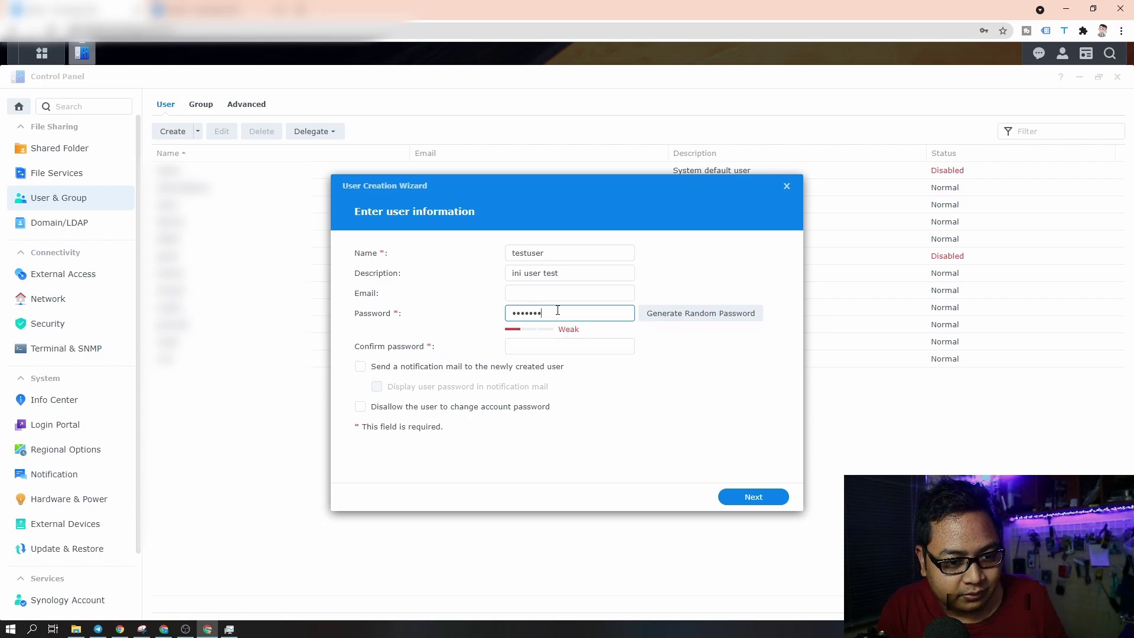
left_click(561, 345)
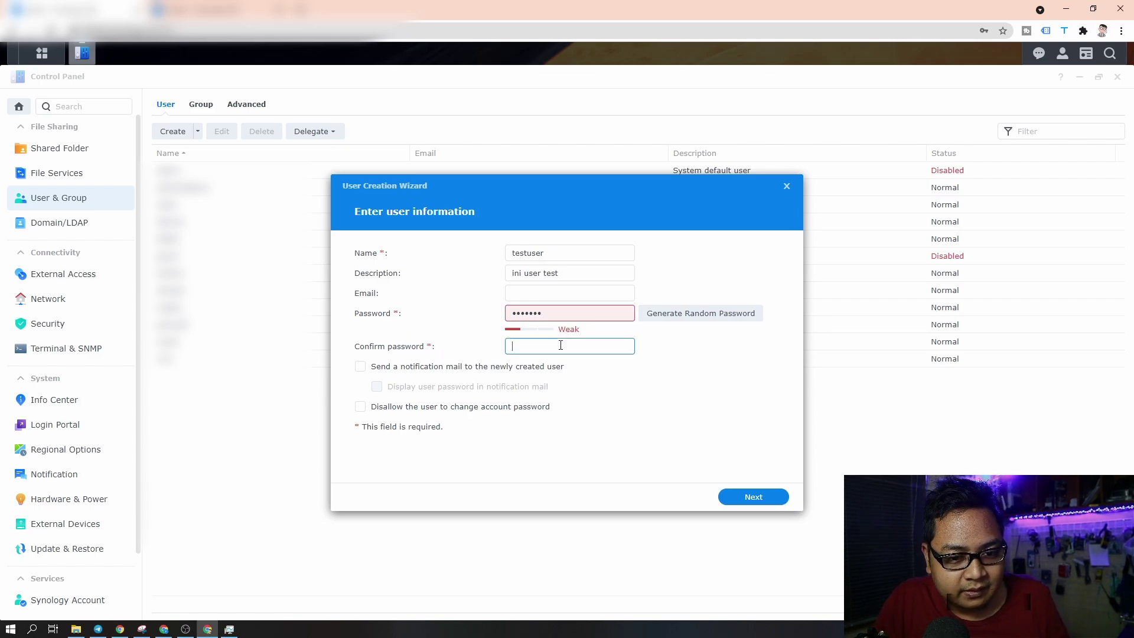
type("123456")
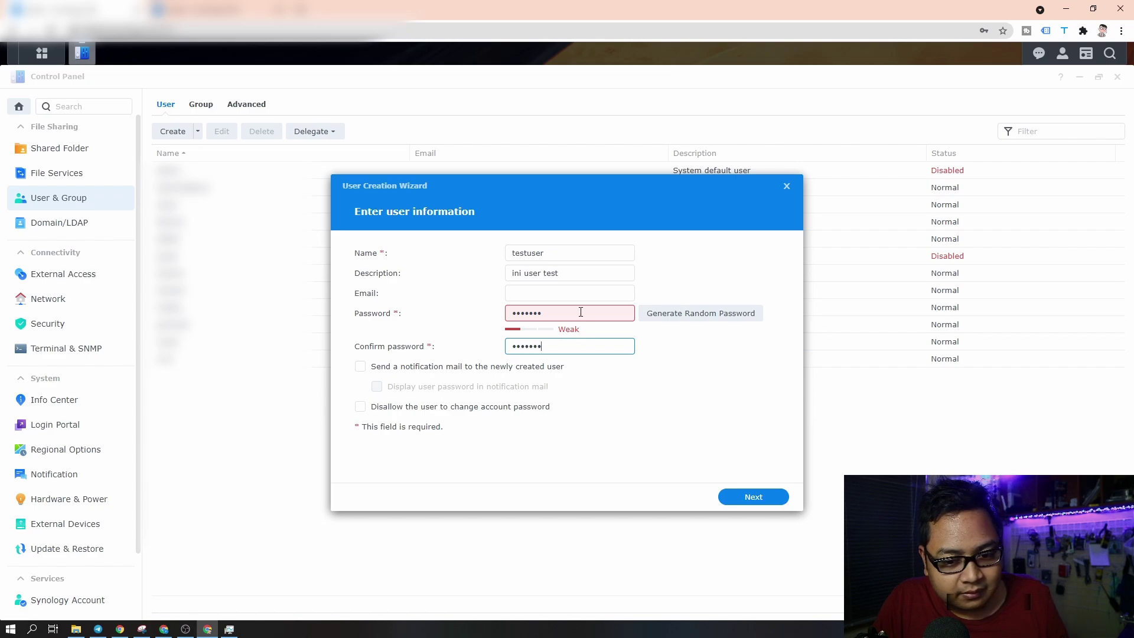
left_click(733, 496)
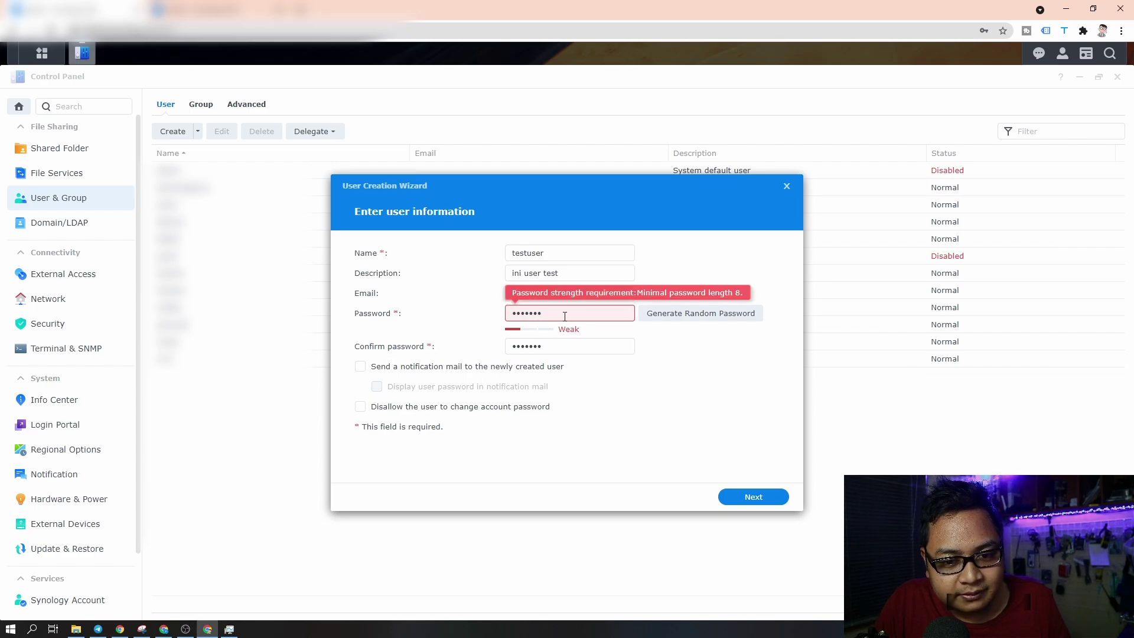
- Replace the rejected short password with a matching valid one and reach Join groups
double_click(565, 316)
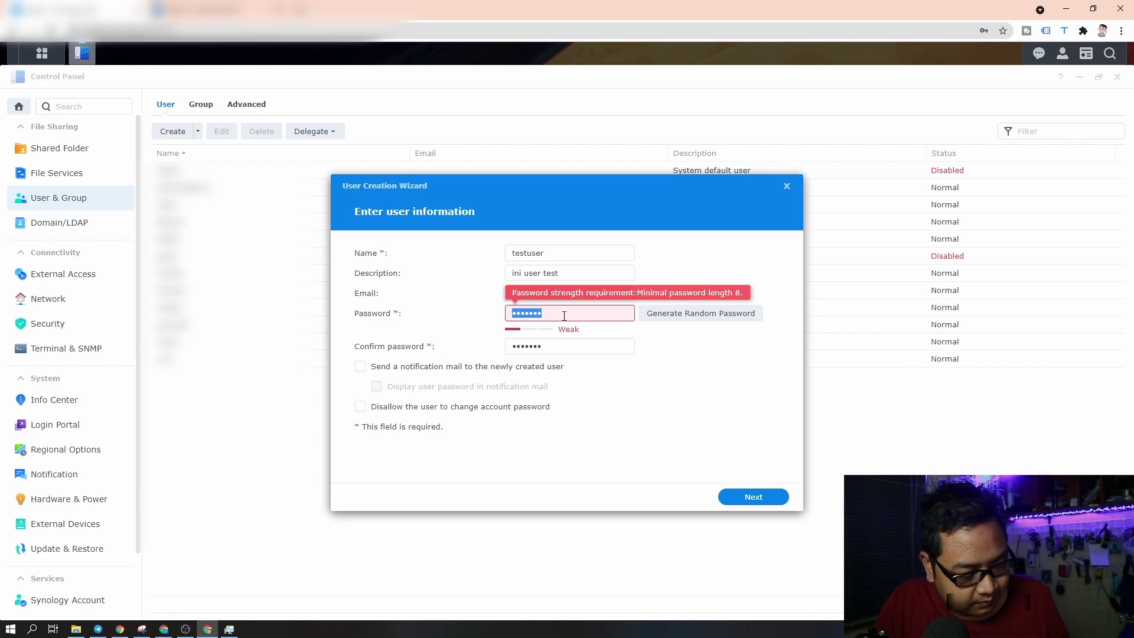
type("•")
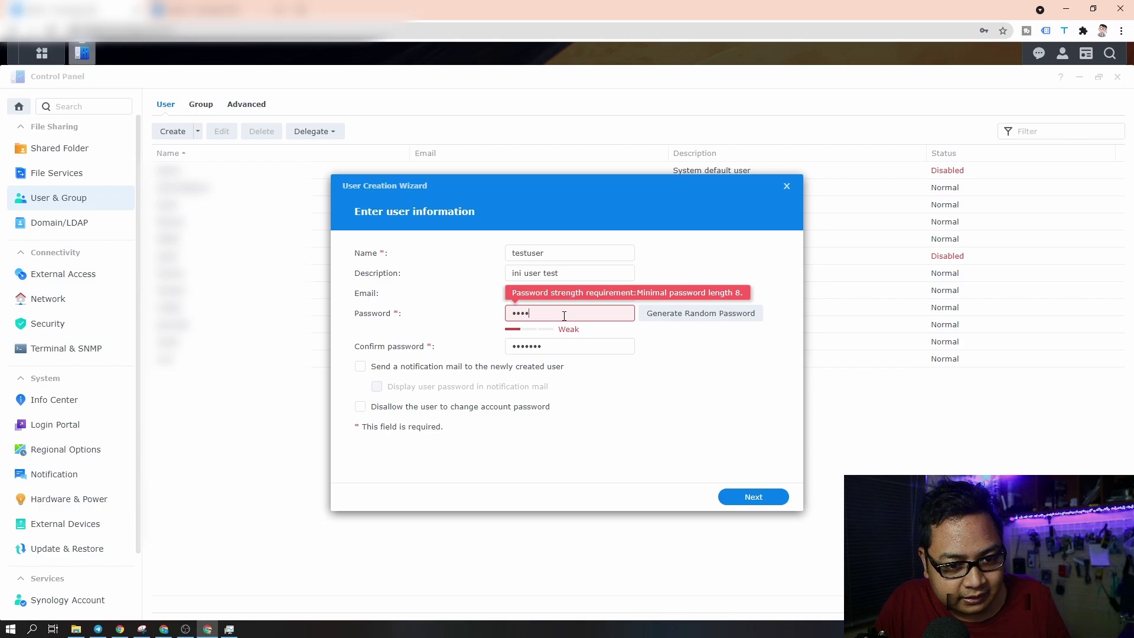
left_click(580, 346)
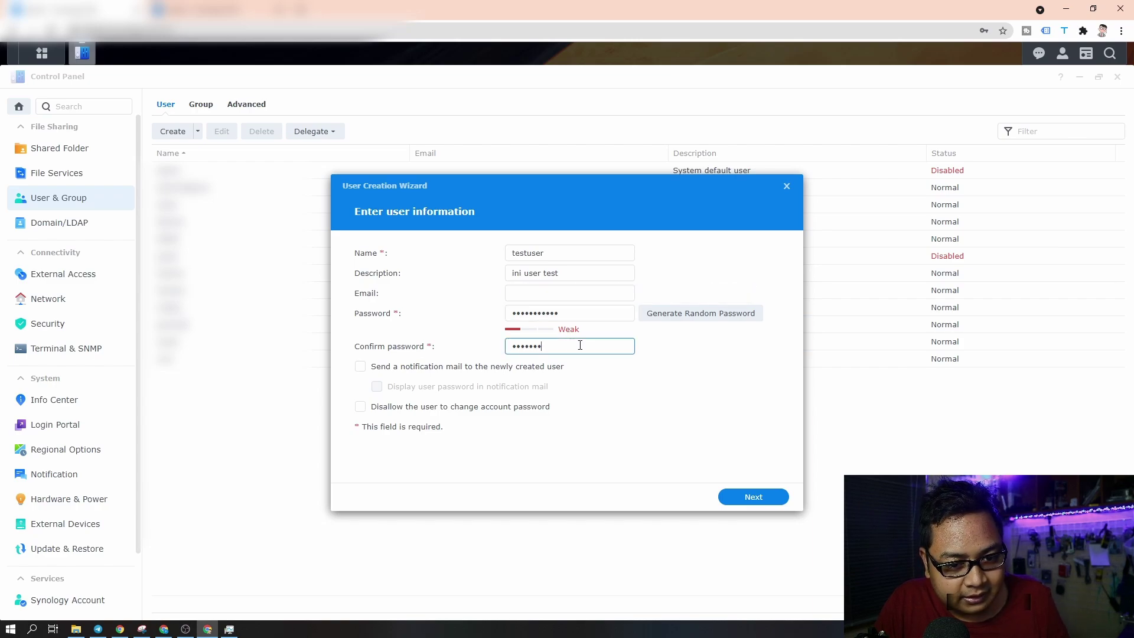
double_click(580, 346)
type("•••")
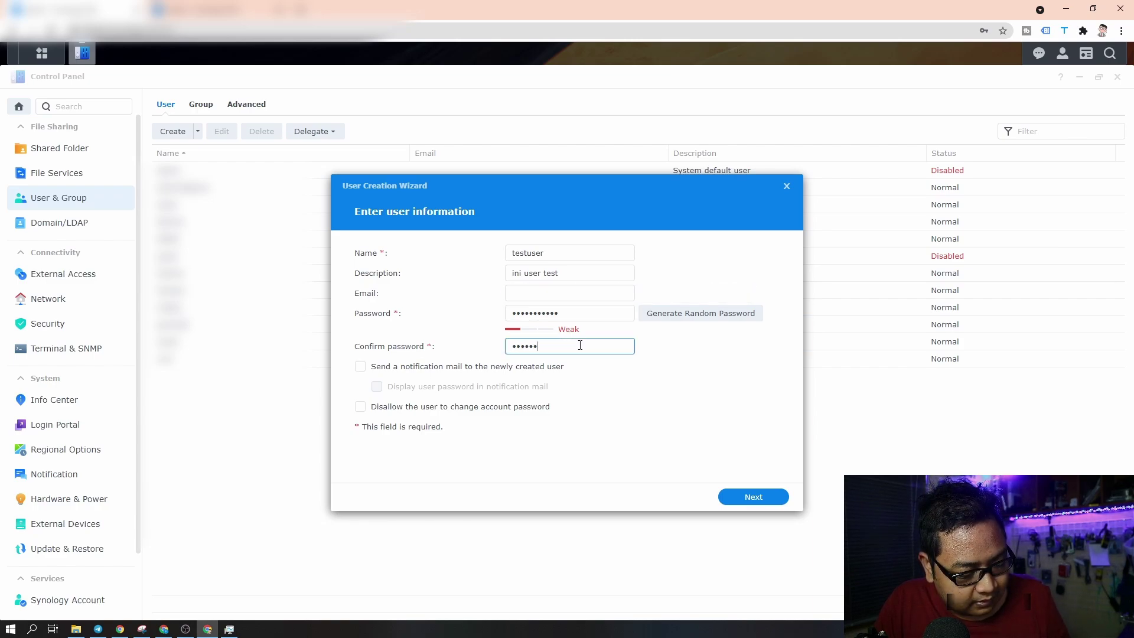
left_click(745, 497)
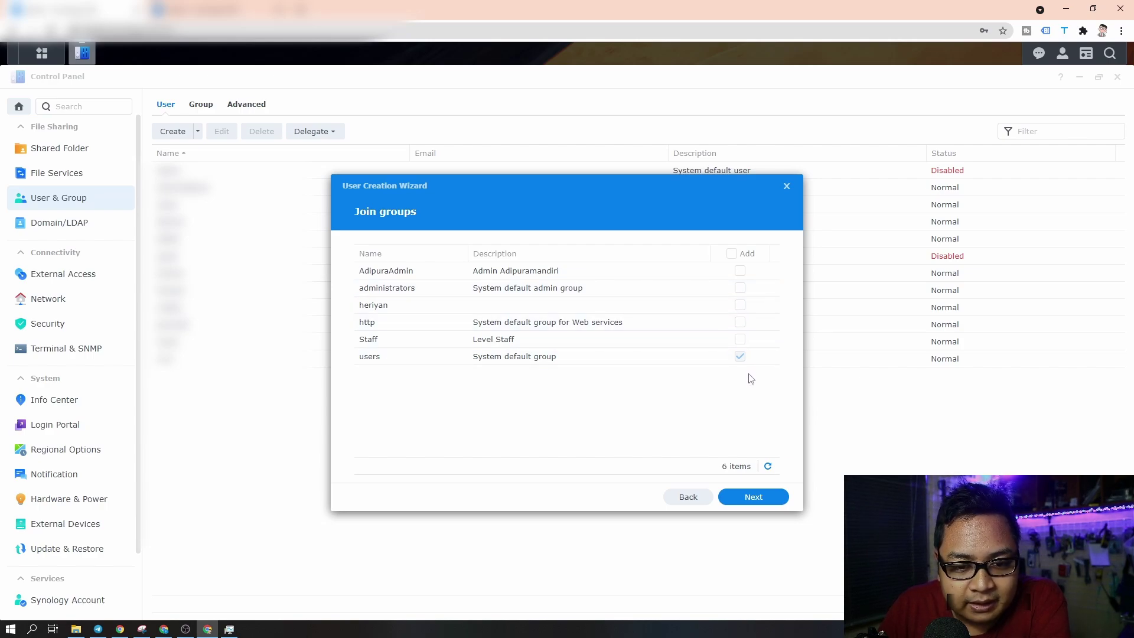
- Add testuser to Staff, keeping default folder permissions and unlimited quota
left_click(740, 339)
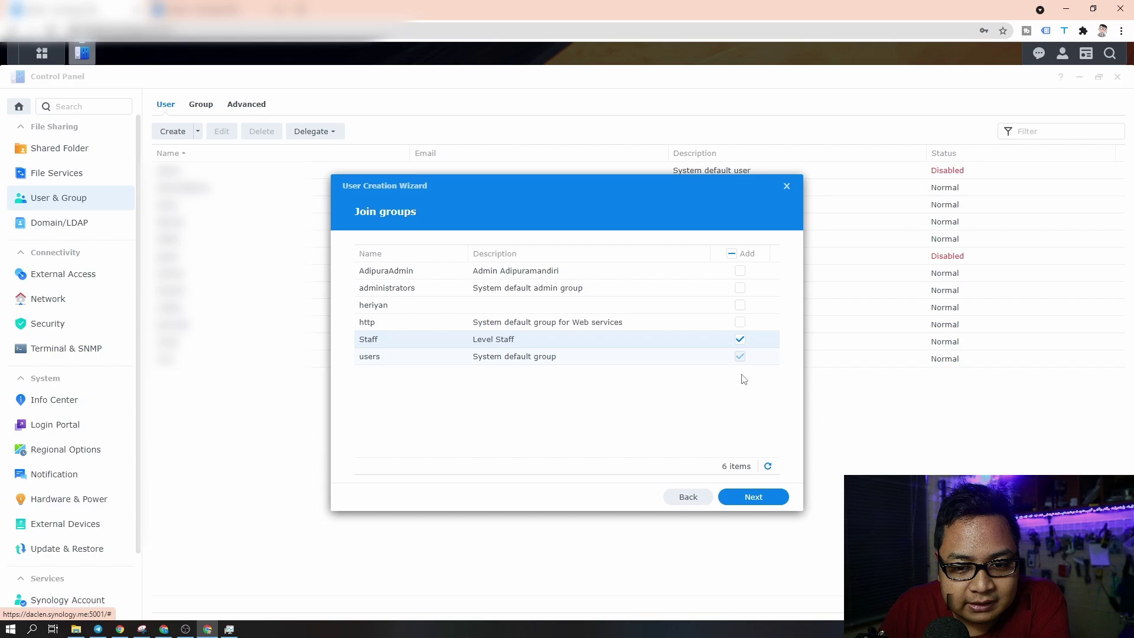
left_click(752, 496)
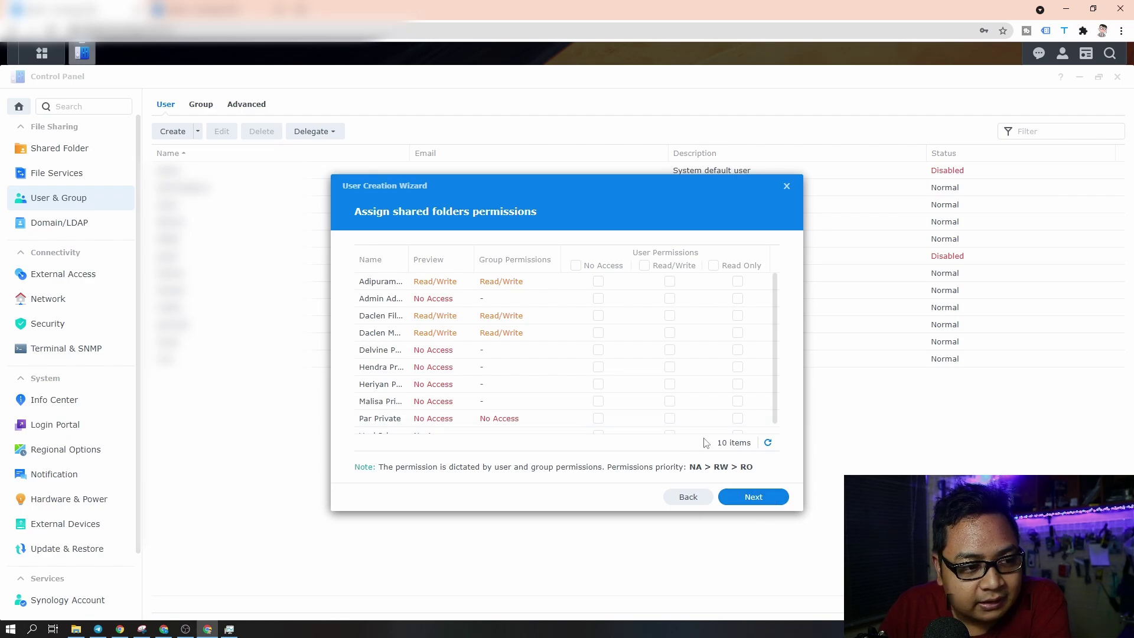
left_click(748, 501)
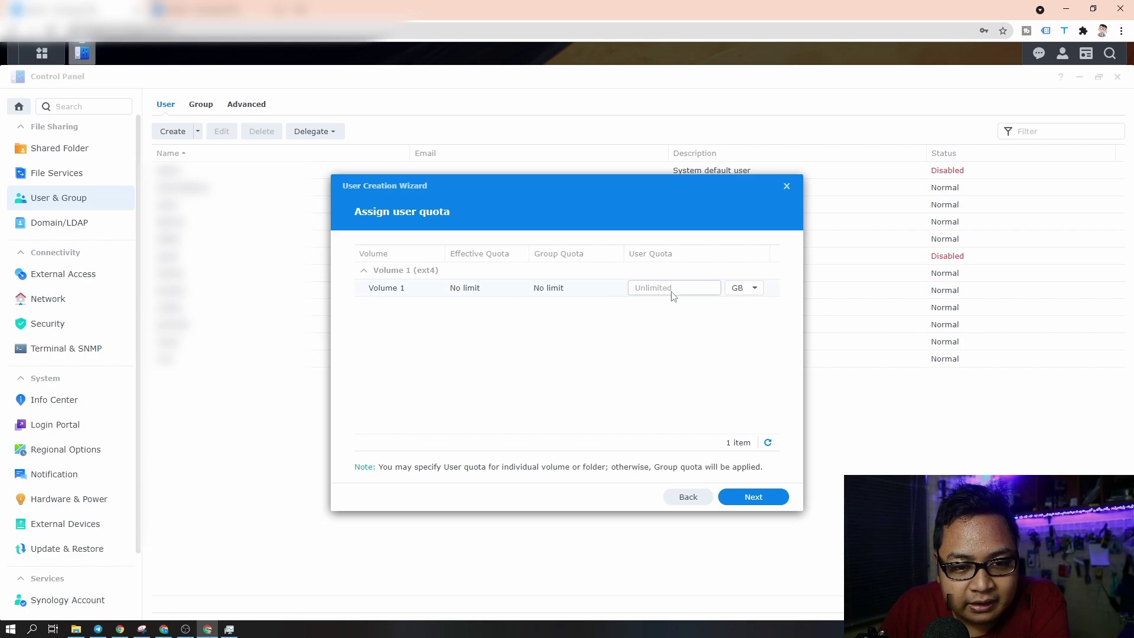
left_click(754, 289)
left_click(754, 290)
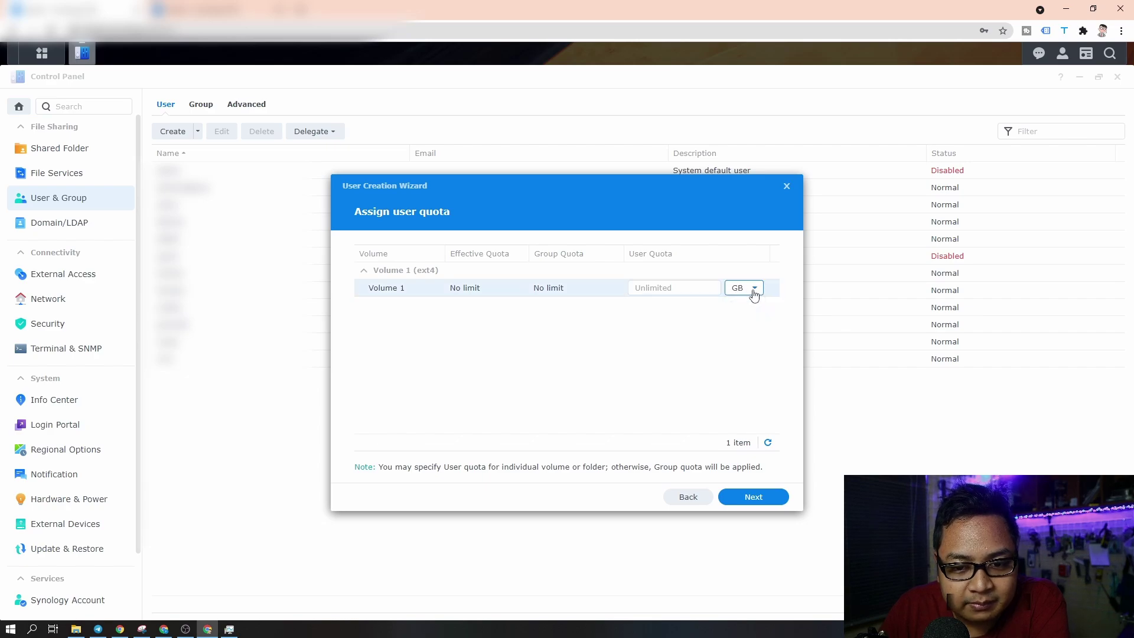
left_click(743, 501)
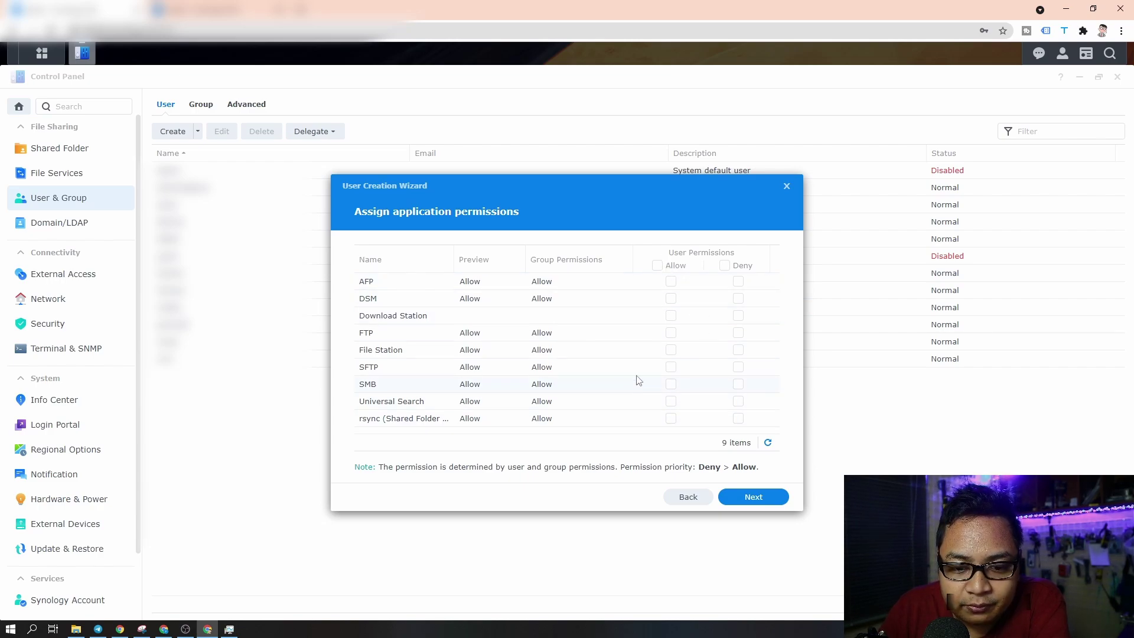
- Allow testuser all nine applications and keep speed limits at Apply group settings
left_click(657, 266)
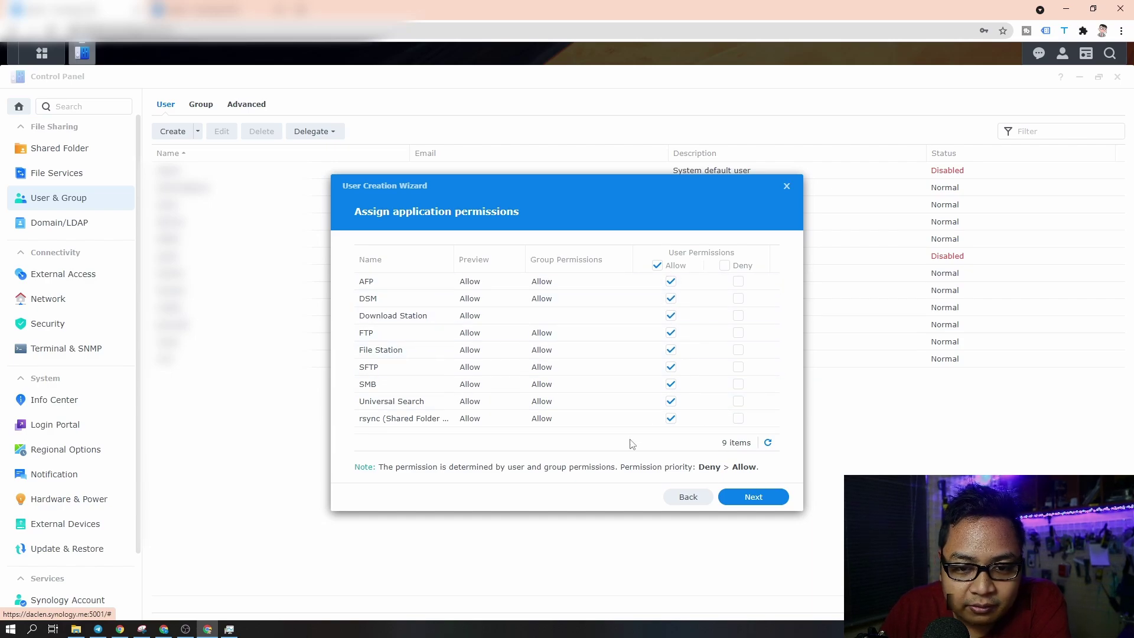
left_click(747, 498)
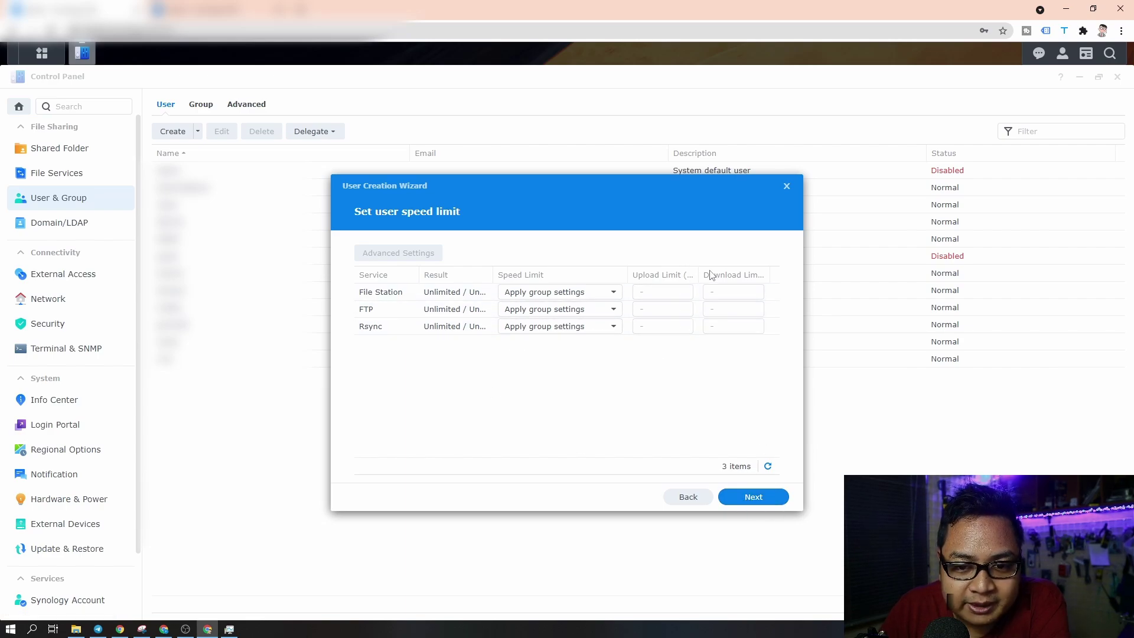
mouse_move(698, 276)
left_mouse_down()
mouse_move(729, 276)
mouse_move(699, 276)
left_mouse_up()
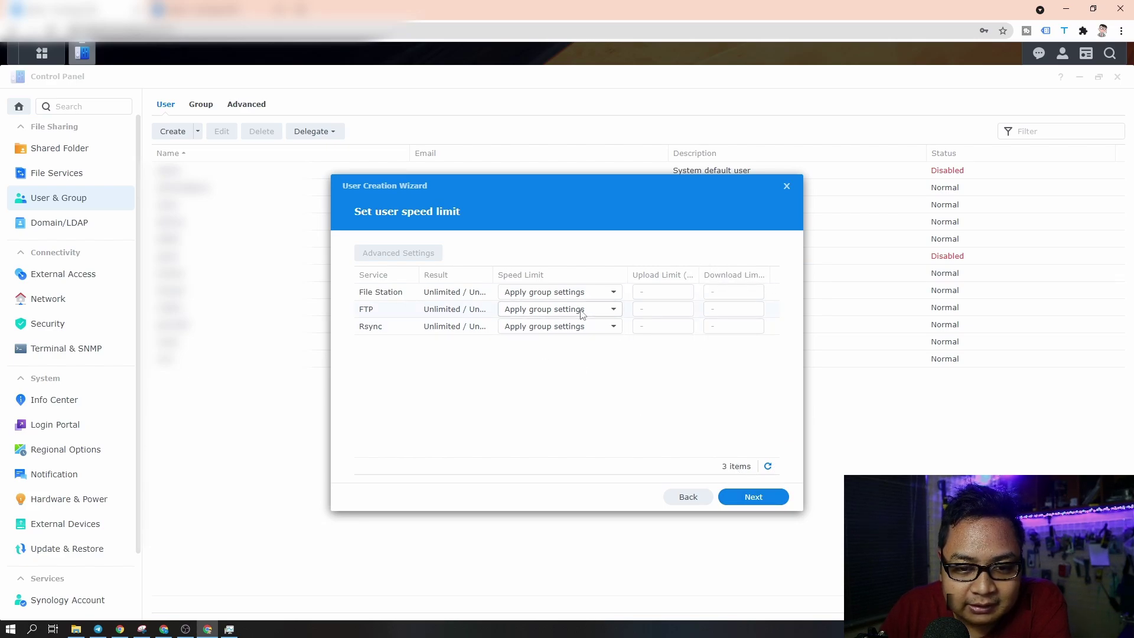
left_click(765, 503)
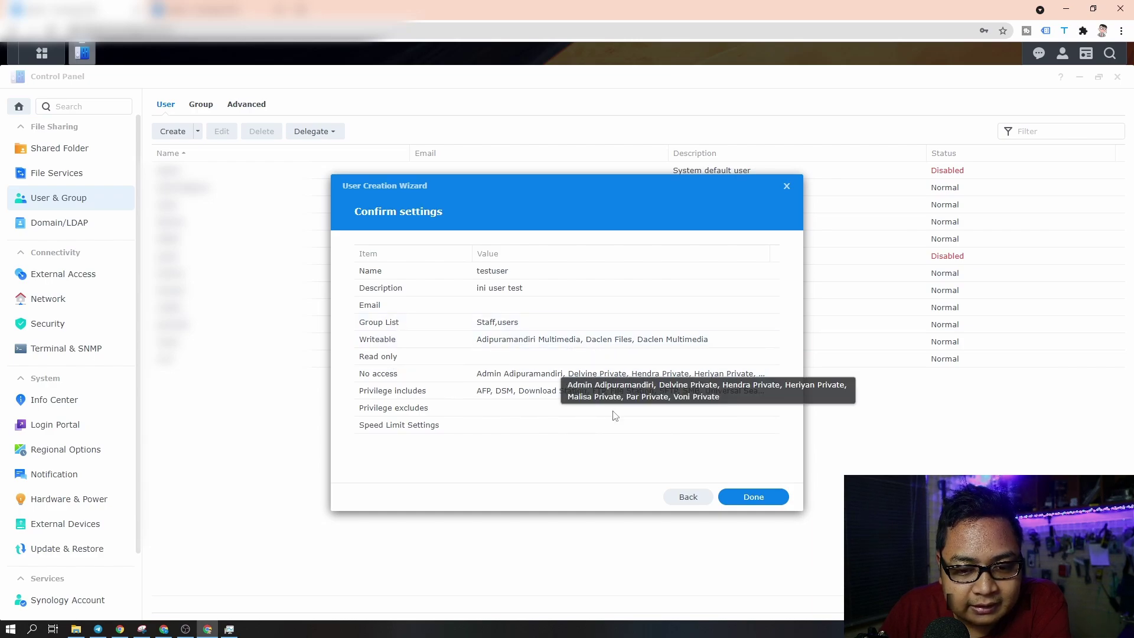
- Finish creating testuser, then show the Shared Folder list
left_click(738, 498)
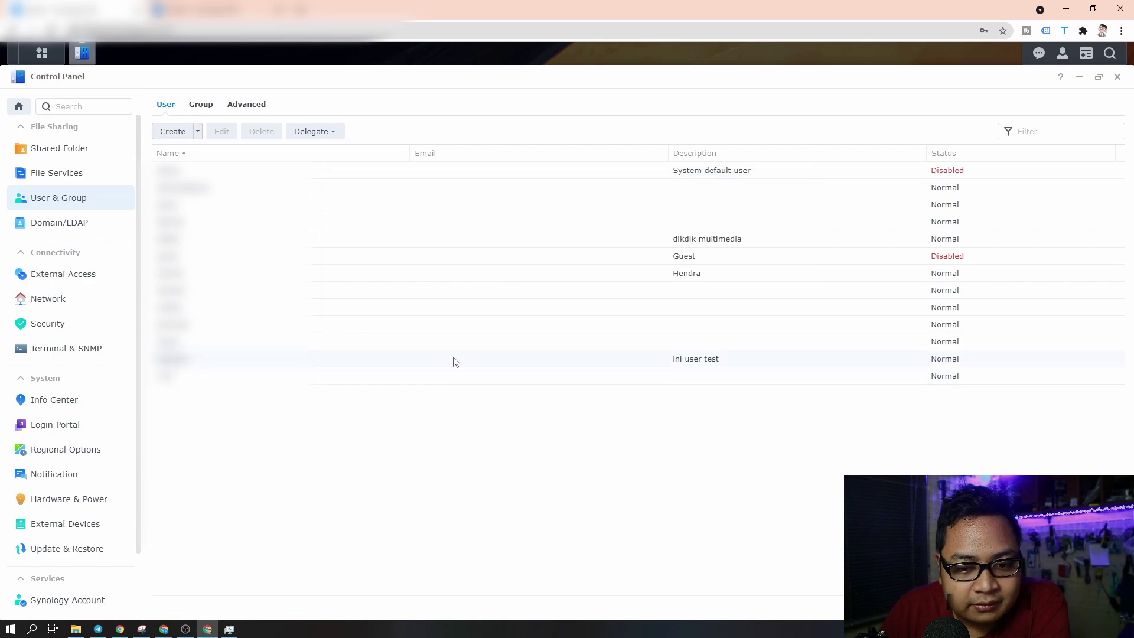
left_click(49, 150)
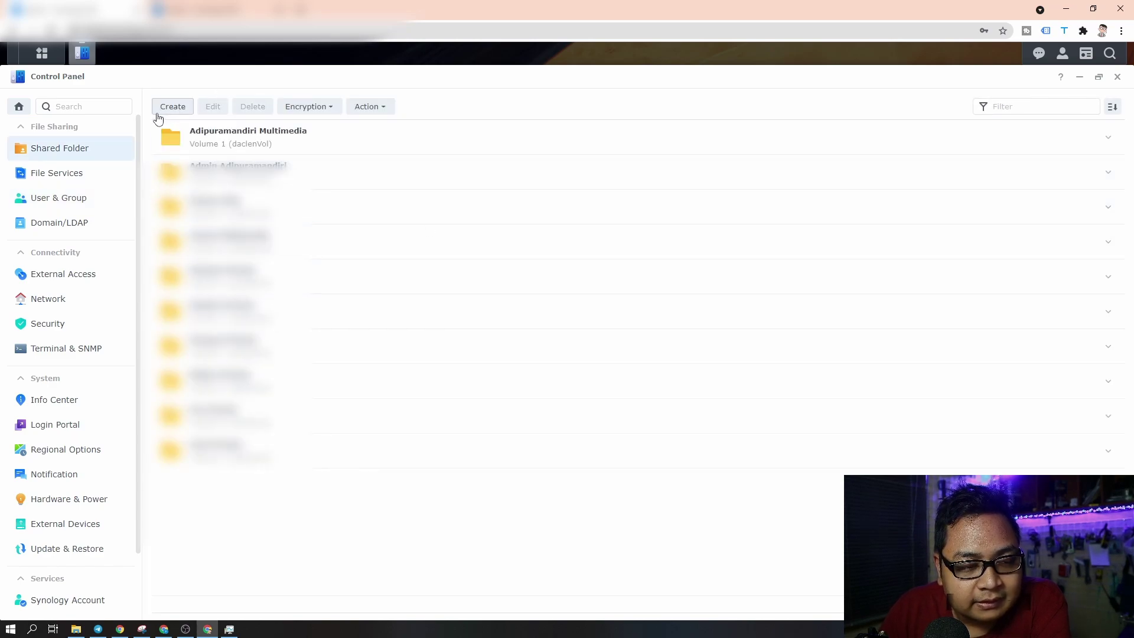
- Inspect the Staff group's shared-folder permissions and cancel without saving changes
left_click(72, 196)
left_click(208, 113)
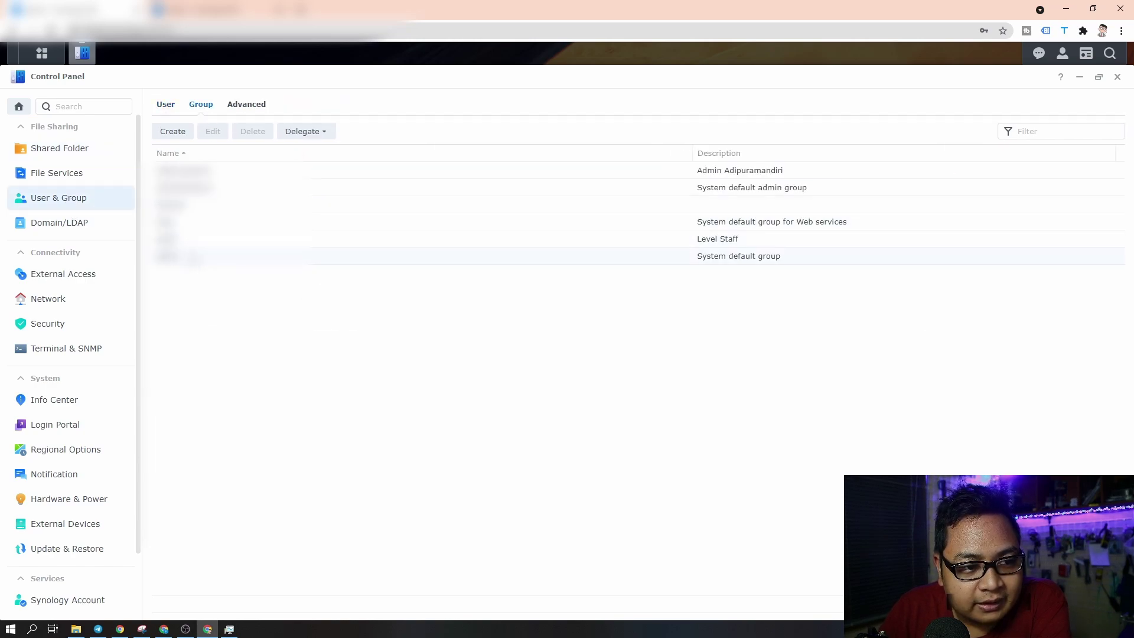
left_click(255, 243)
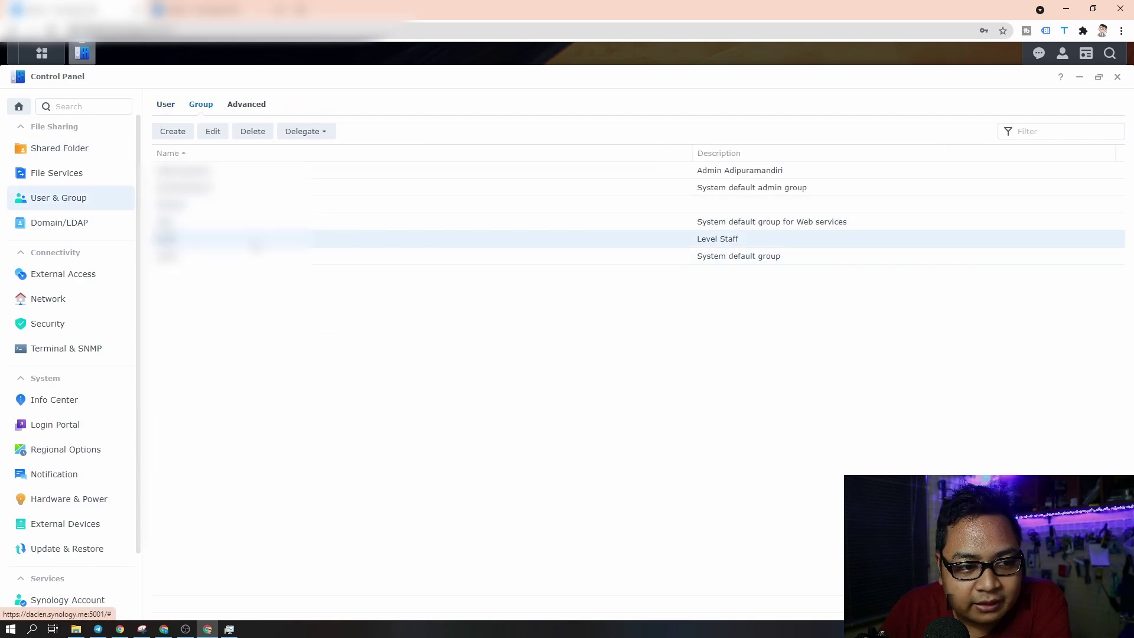
left_click(214, 132)
left_click(518, 264)
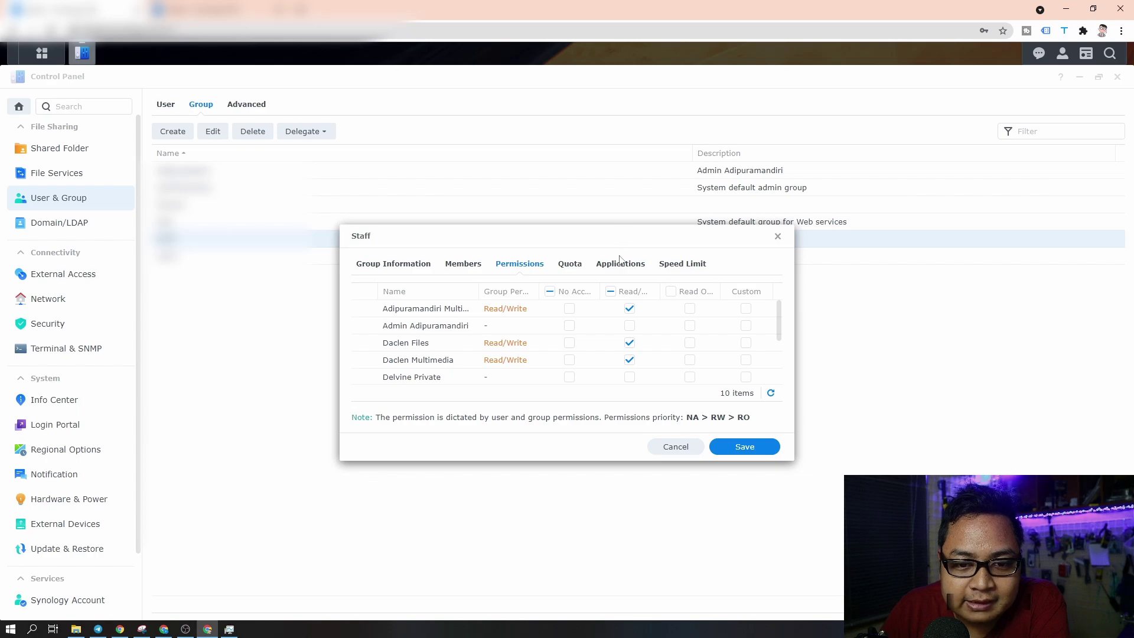
left_click(676, 447)
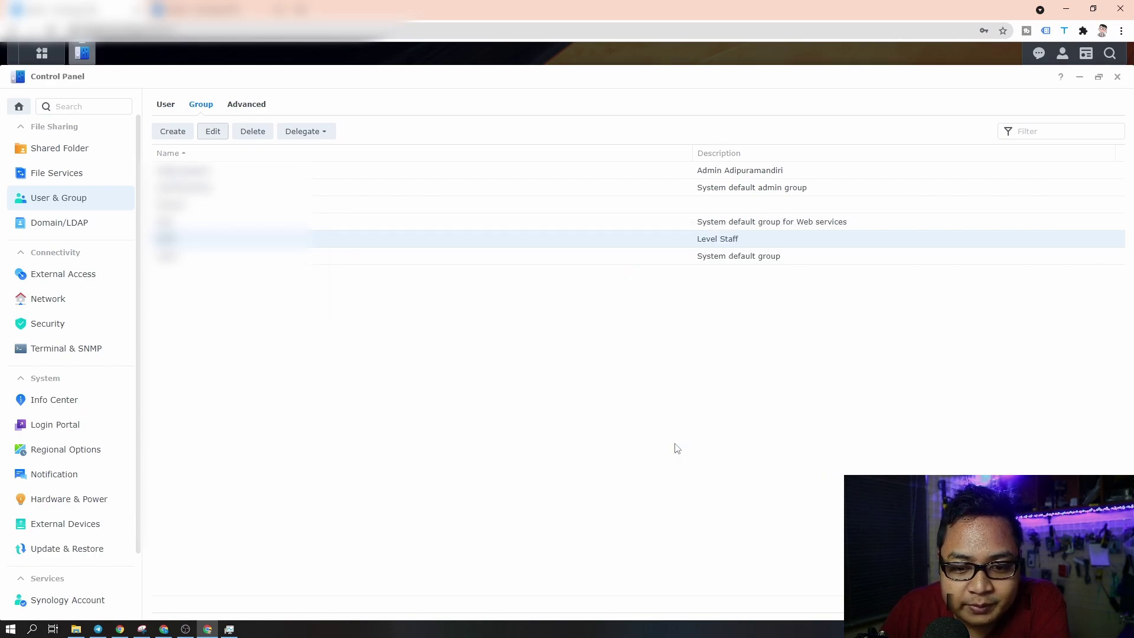
- Switch Control Panel to the Shared Folder page
left_click(88, 148)
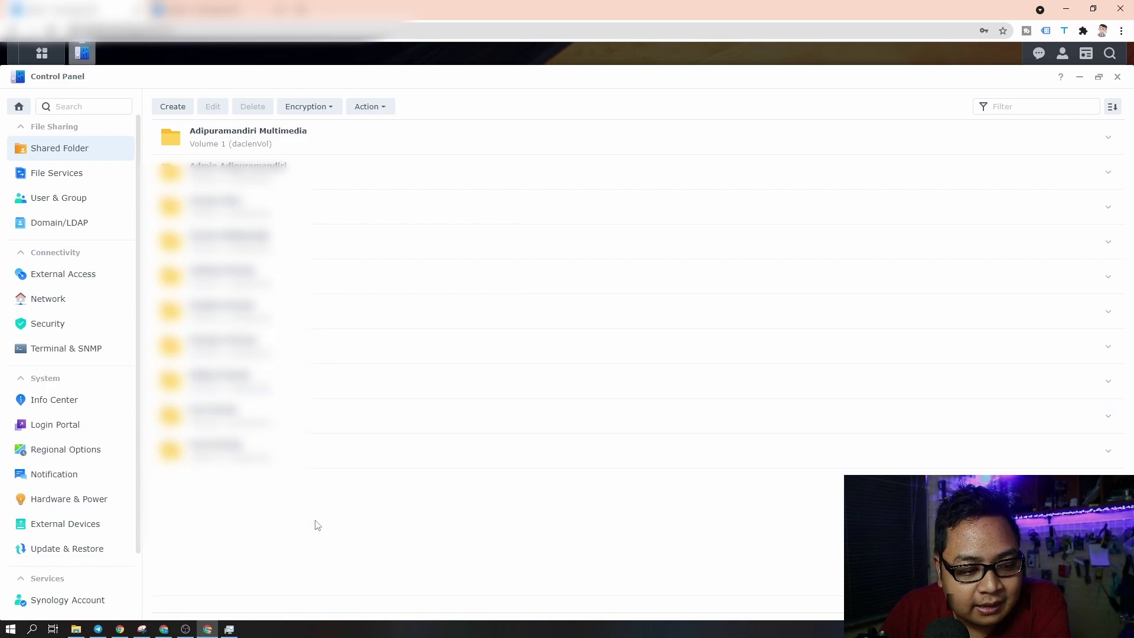
- Create shared folder 'test private' on Volume 1, hiding sub-folders and files from unauthorised users
left_click(174, 113)
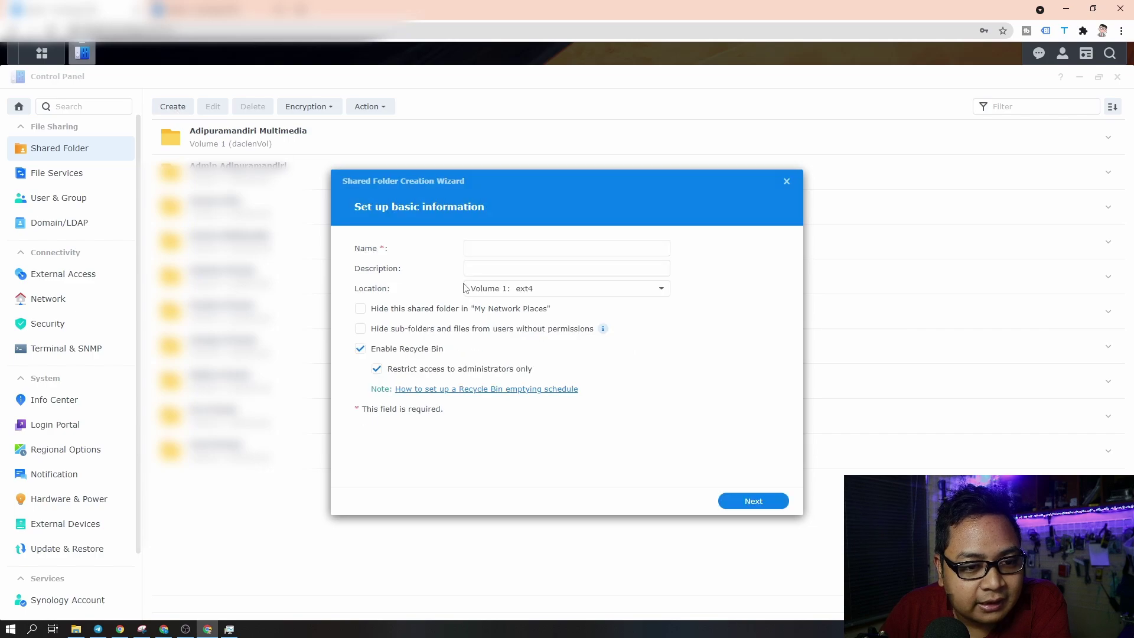
left_click(515, 246)
type("te")
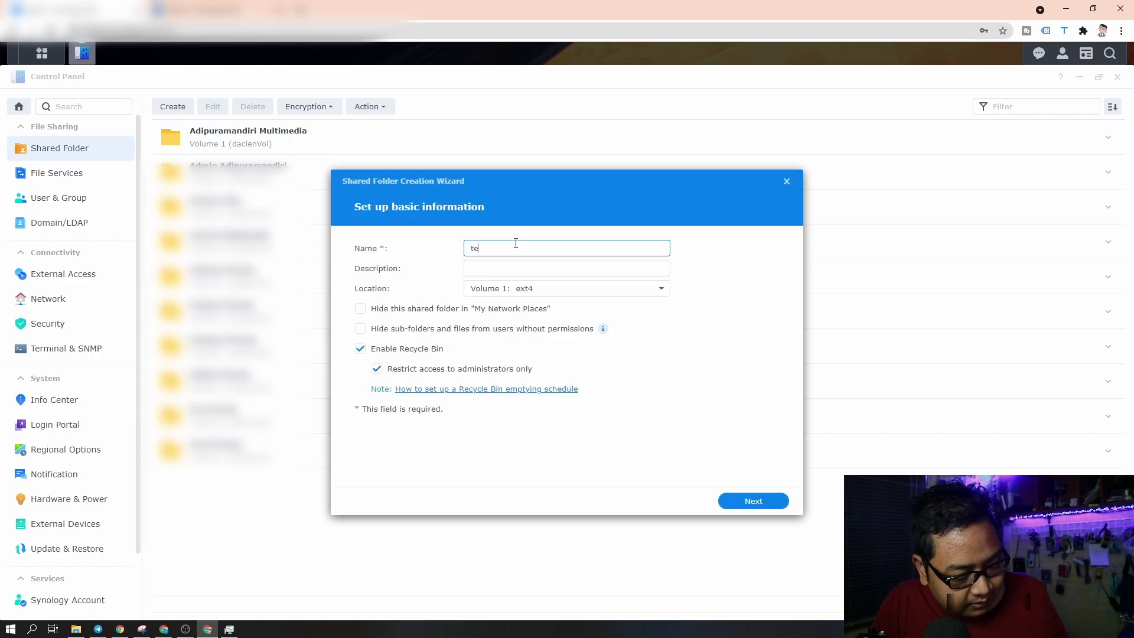
type("st private")
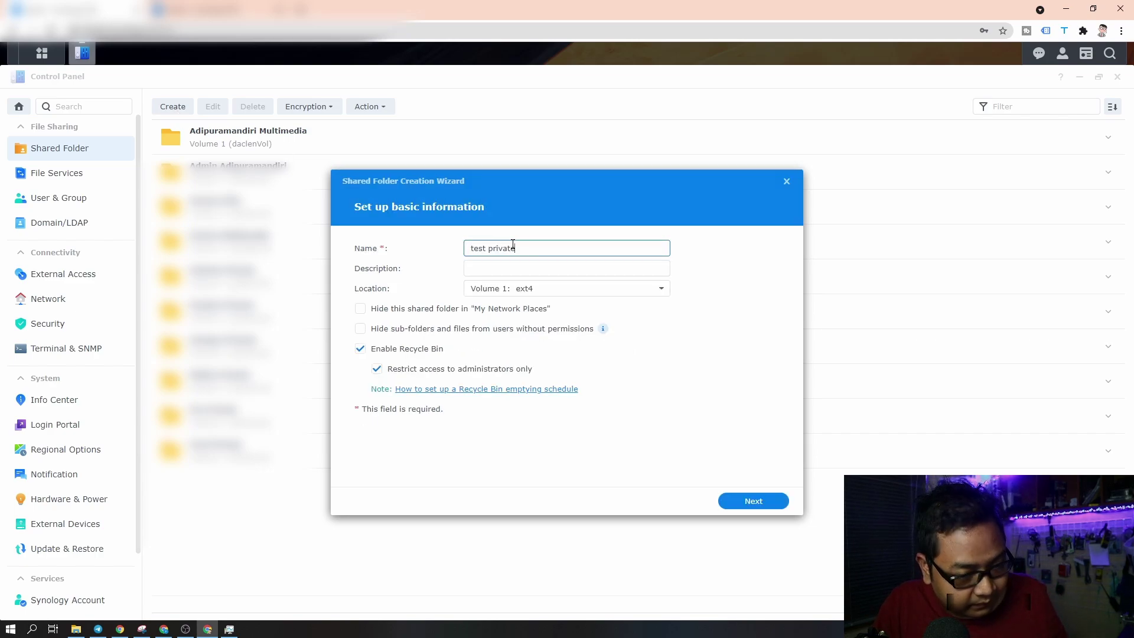
left_click(572, 288)
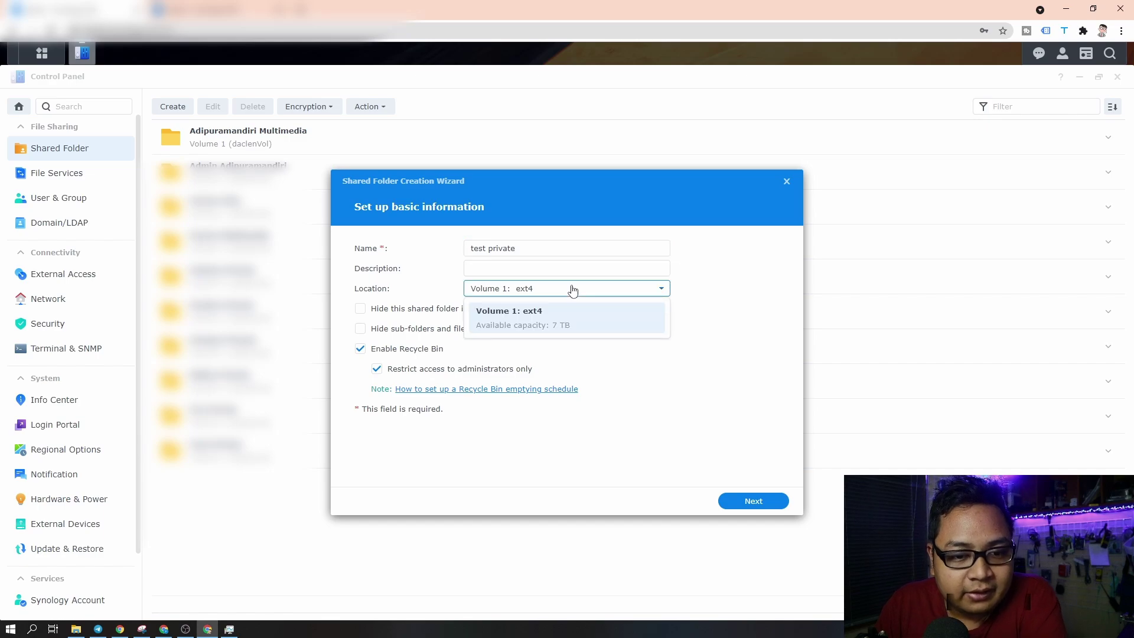
left_click(582, 326)
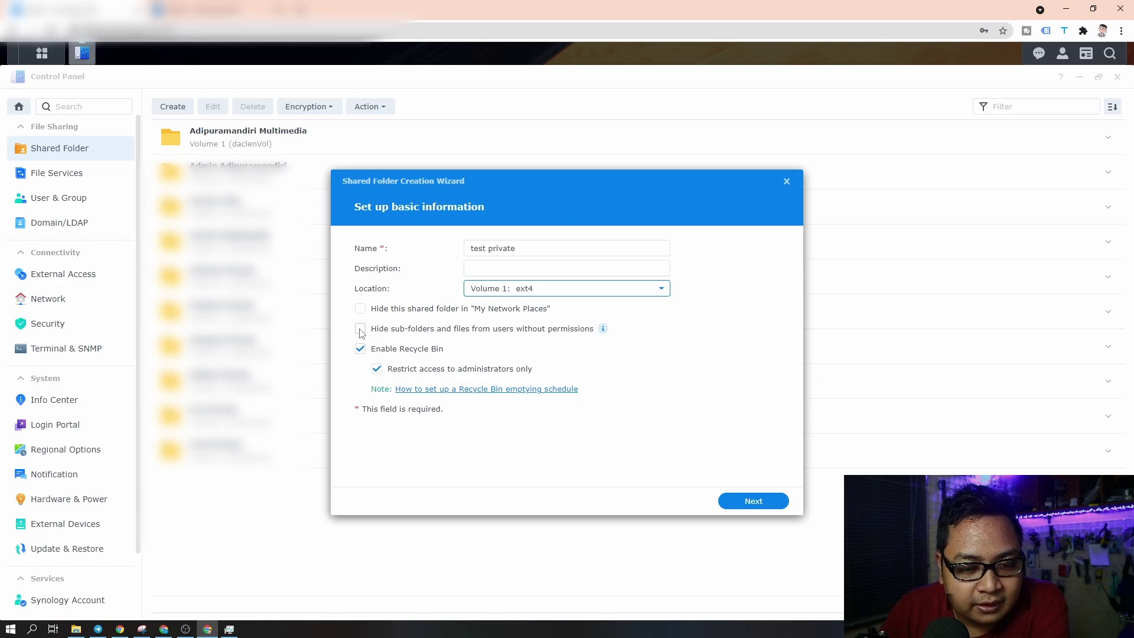
left_click(360, 329)
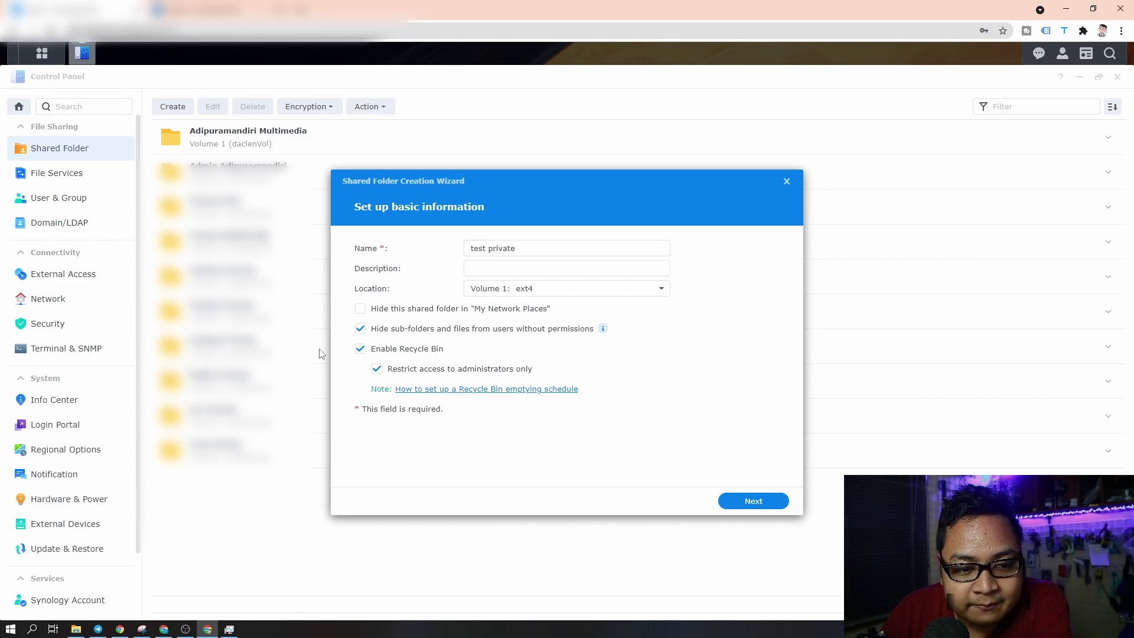
left_click(753, 501)
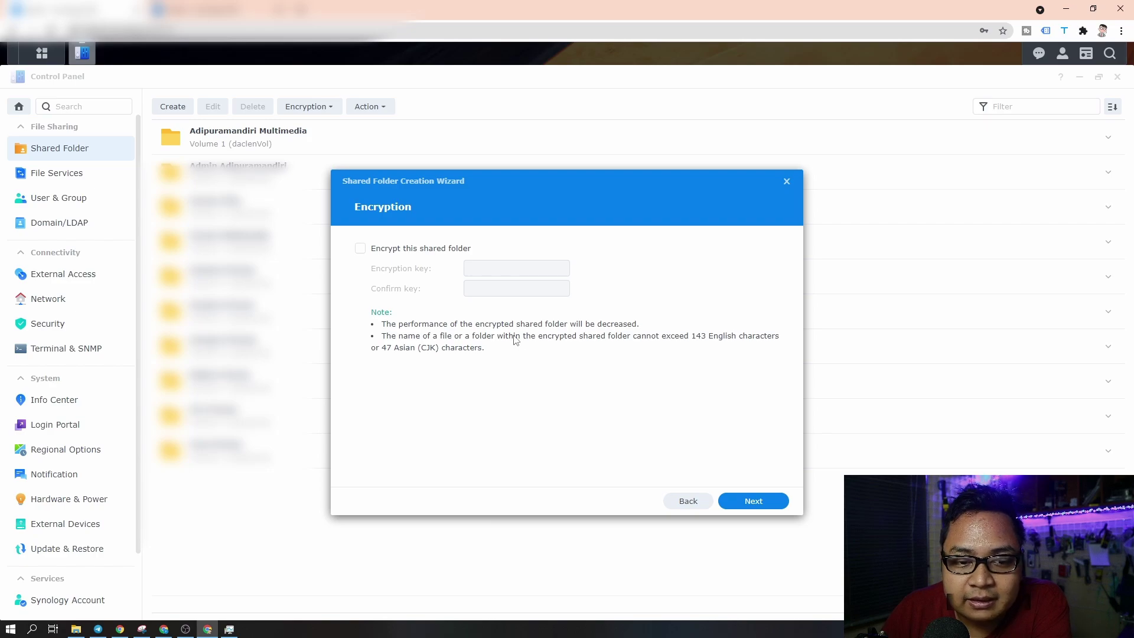
- Leave encryption off and confirm creation of the test private folder
left_click(760, 501)
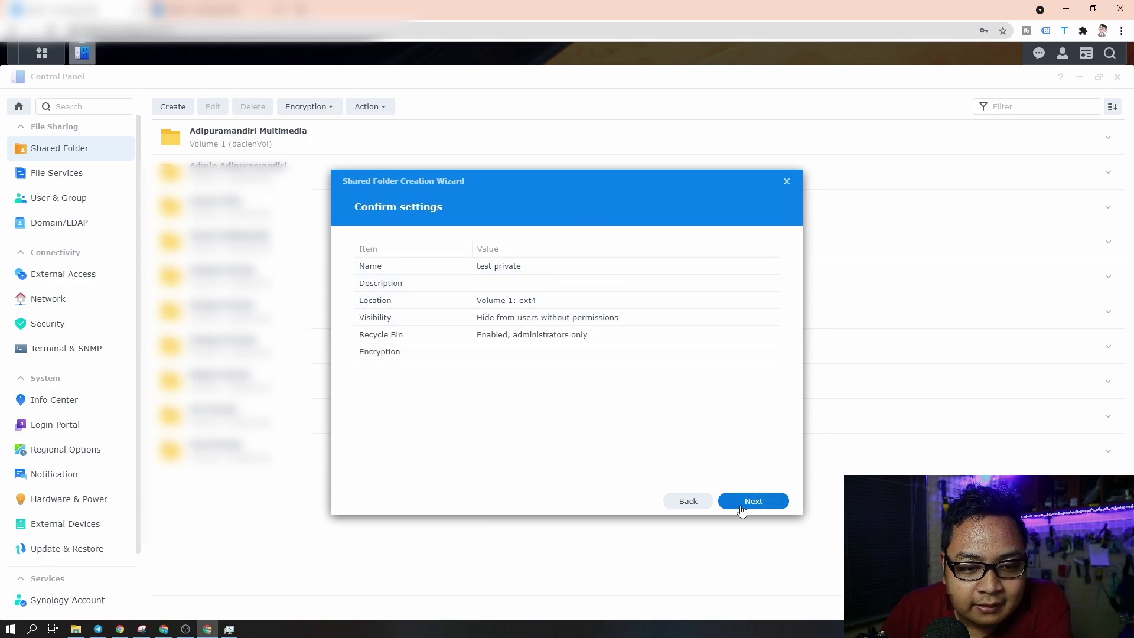
left_click(741, 507)
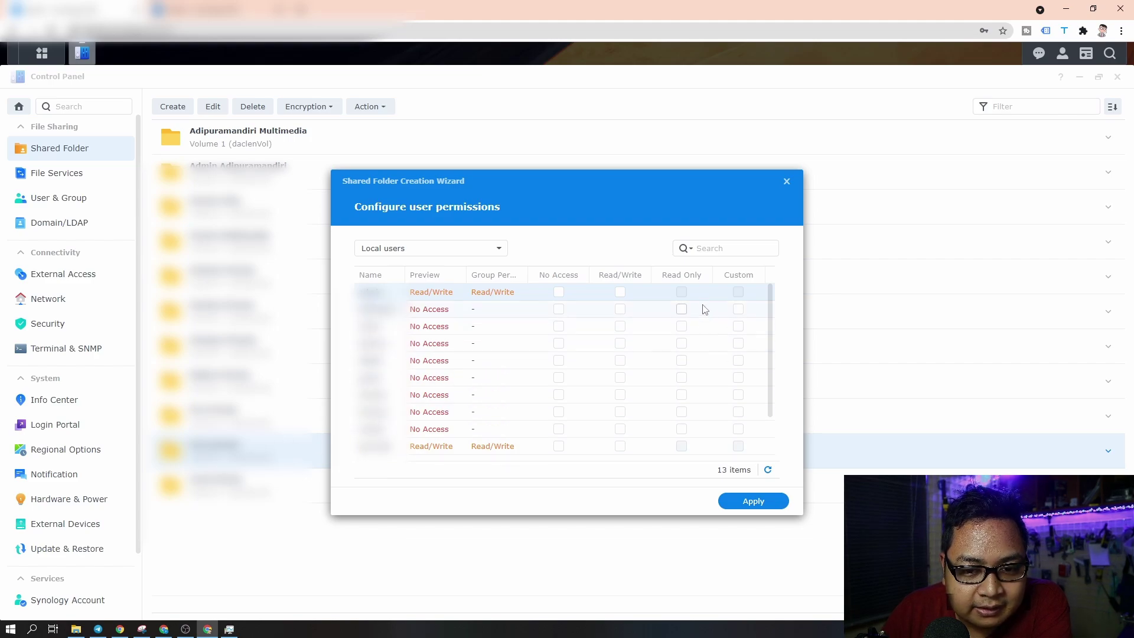
- Set No Access for the first and last accounts, give testuser Read/Write, and apply
left_click(558, 293)
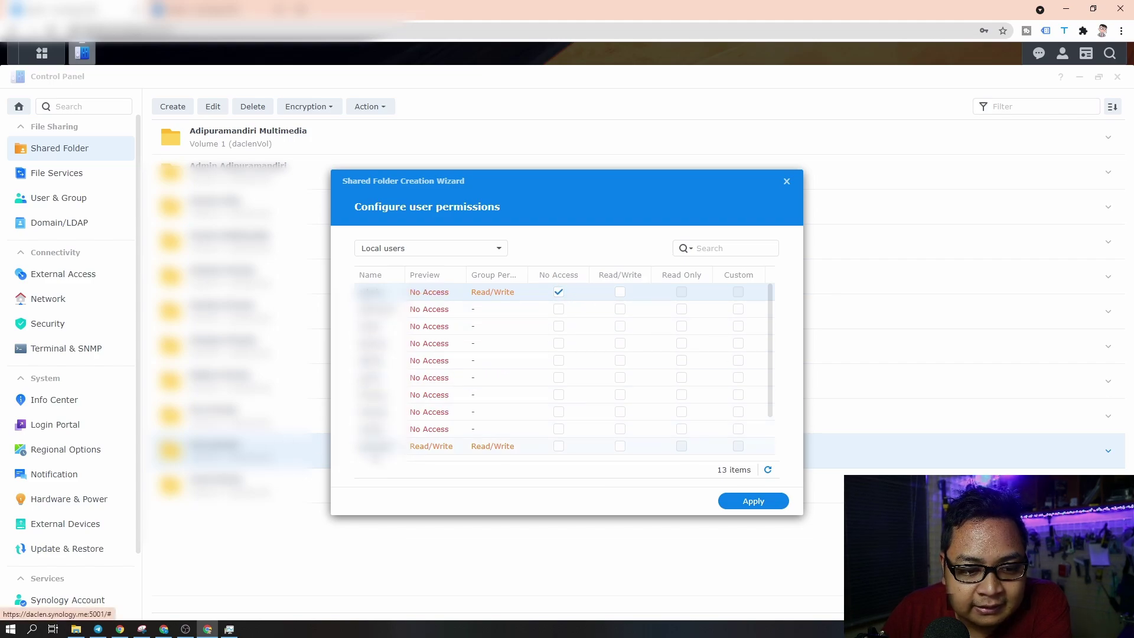
left_click(564, 448)
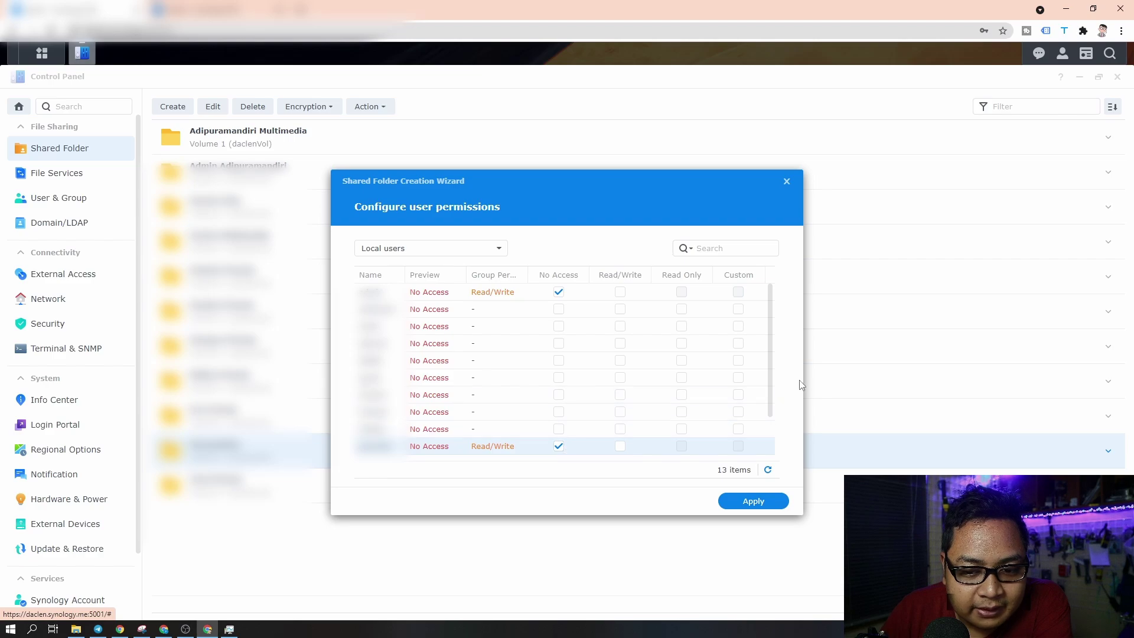
scroll(772, 395, "down", 1)
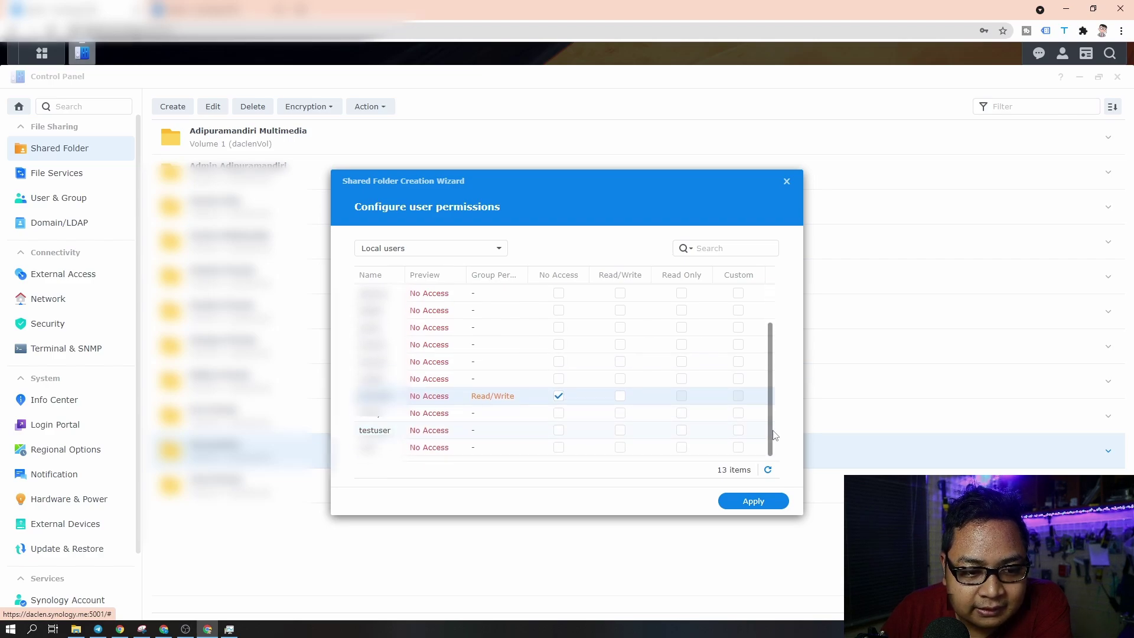
left_click(620, 431)
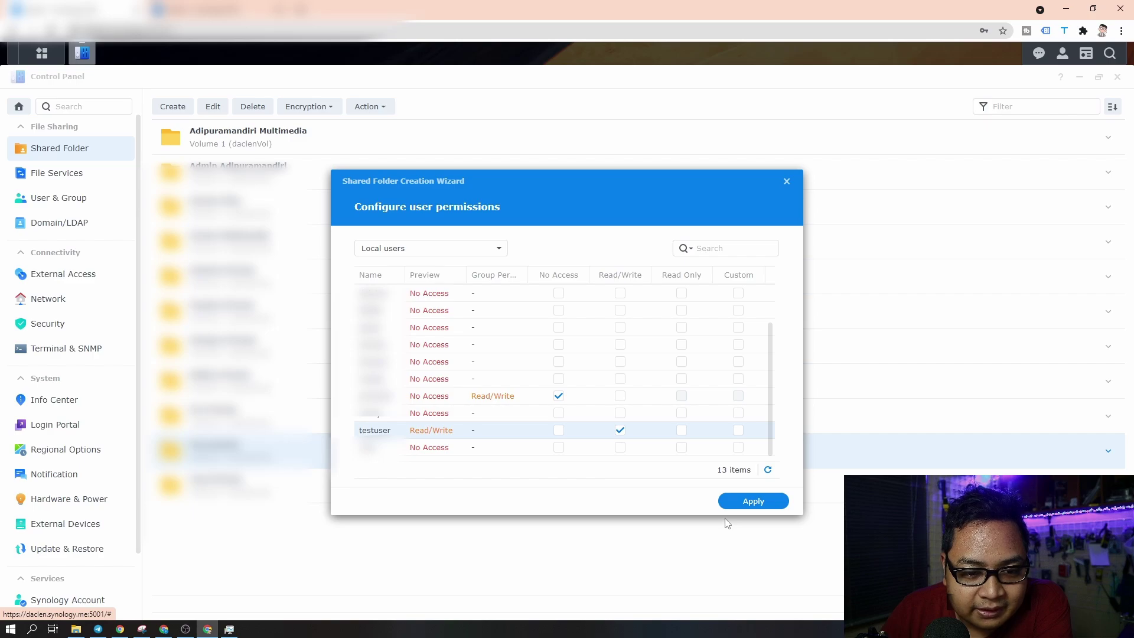
left_click(761, 503)
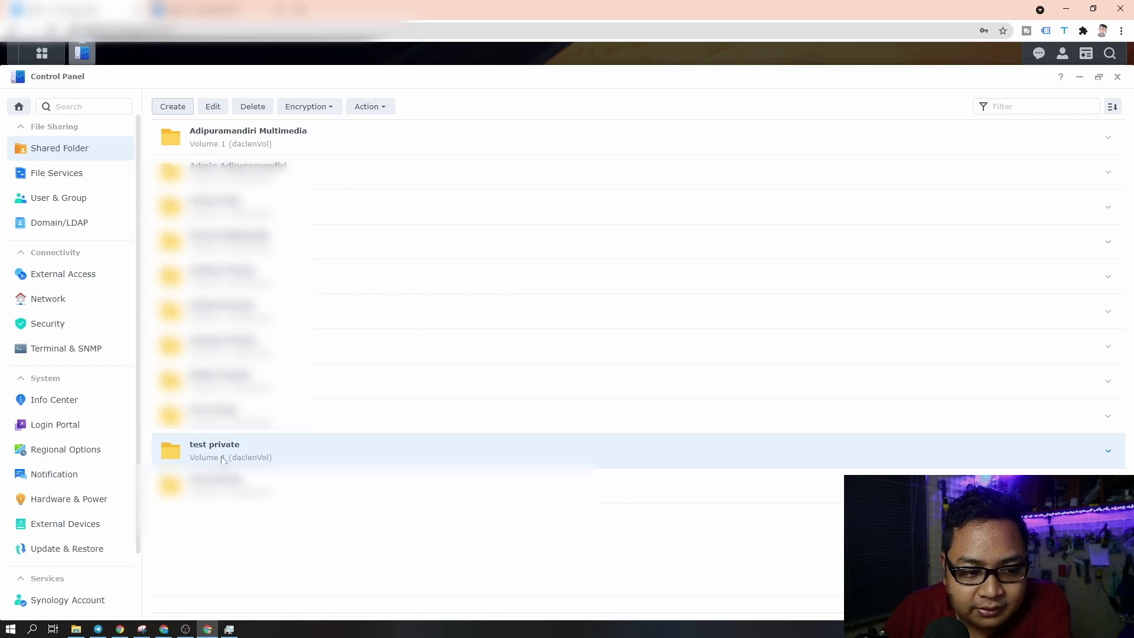
- Open a Chrome Incognito window and load the NAS sign-in page at the 192.168 address
left_click(1121, 31)
left_click(1048, 80)
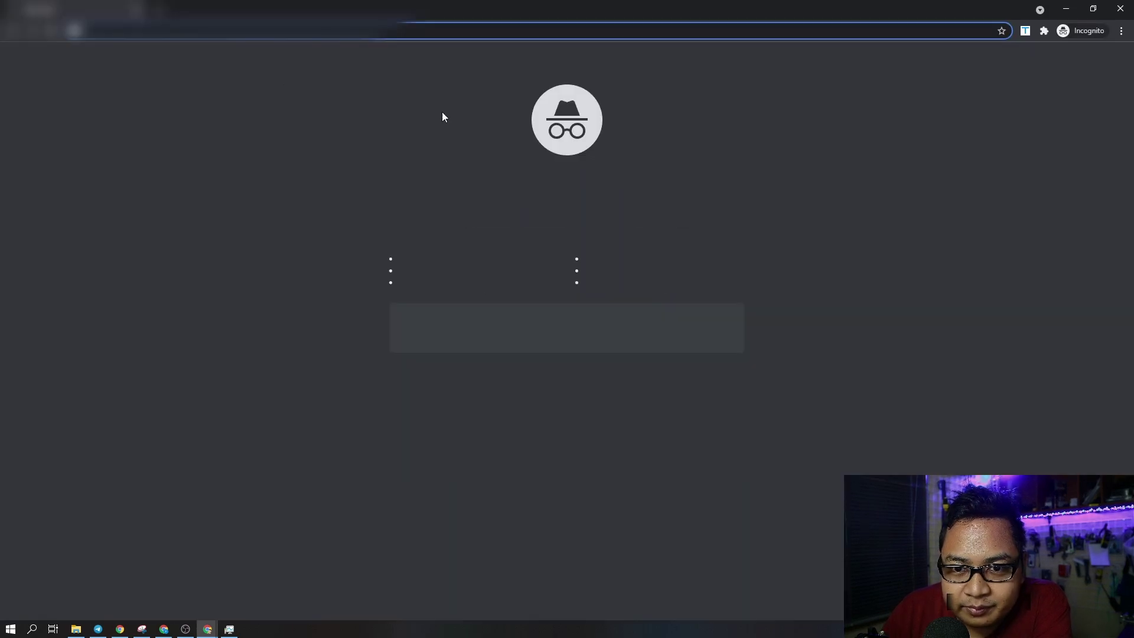
type("192.168")
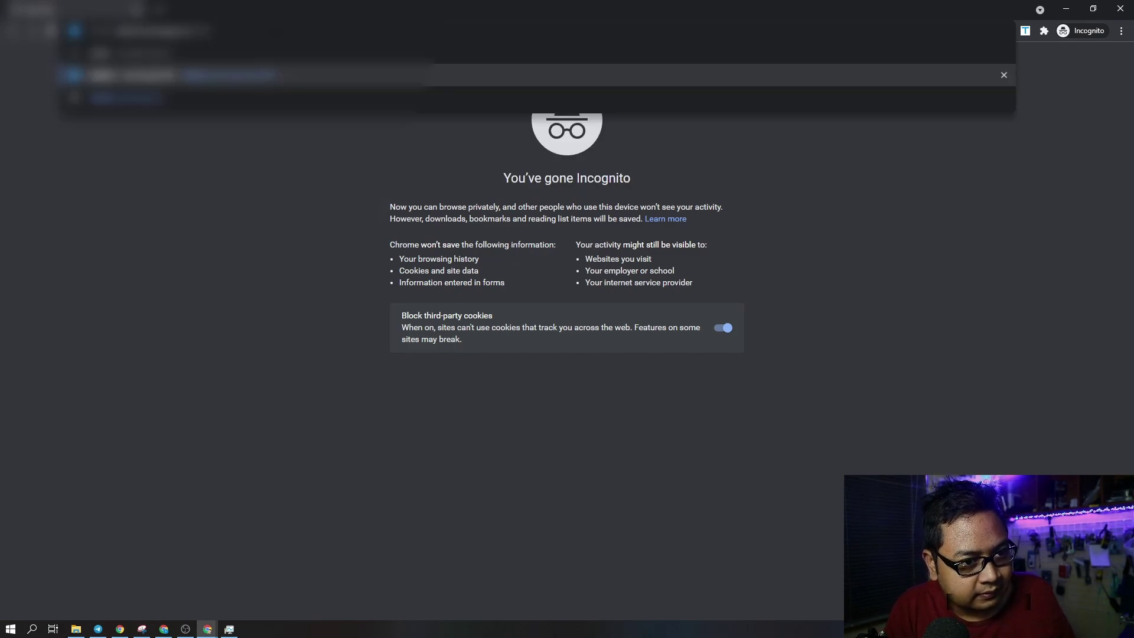
key("Return")
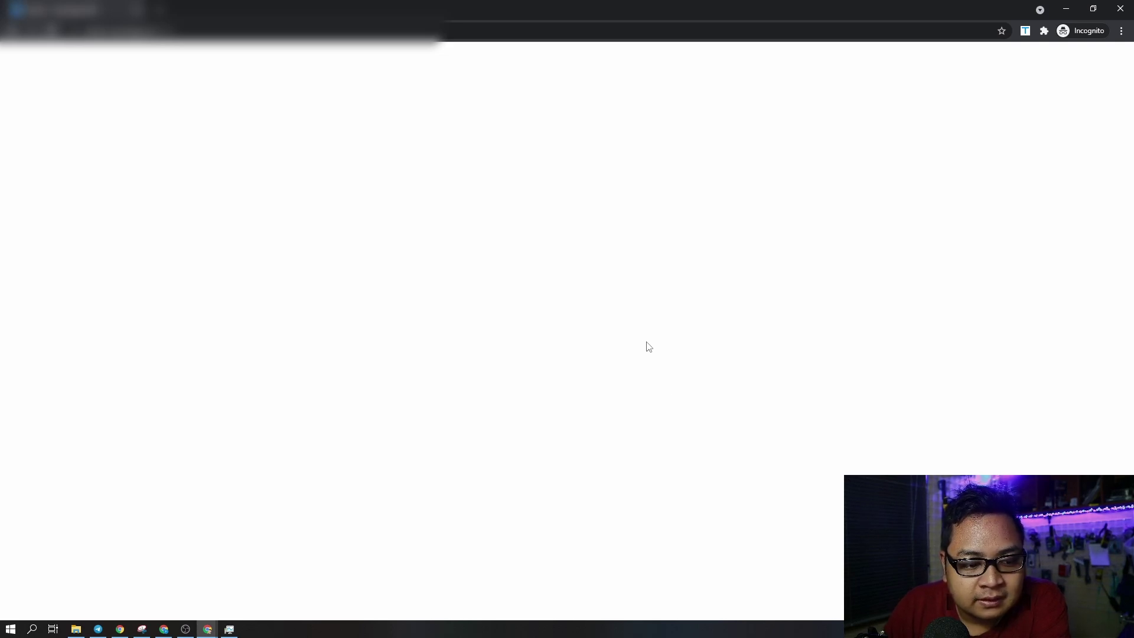
key("ctrl+l")
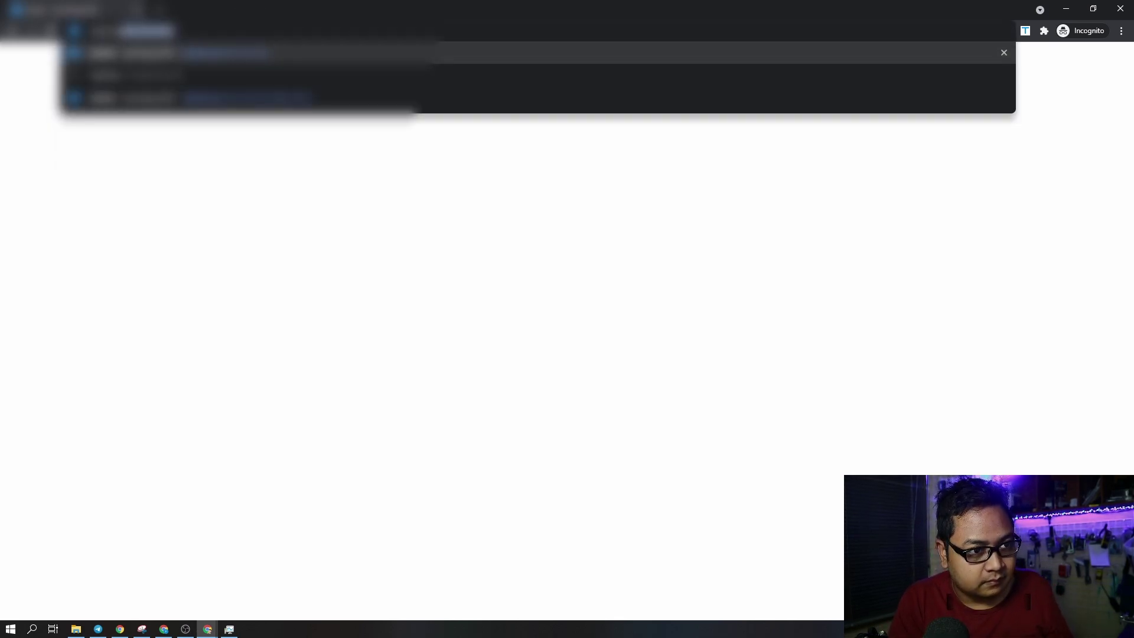
key("Return")
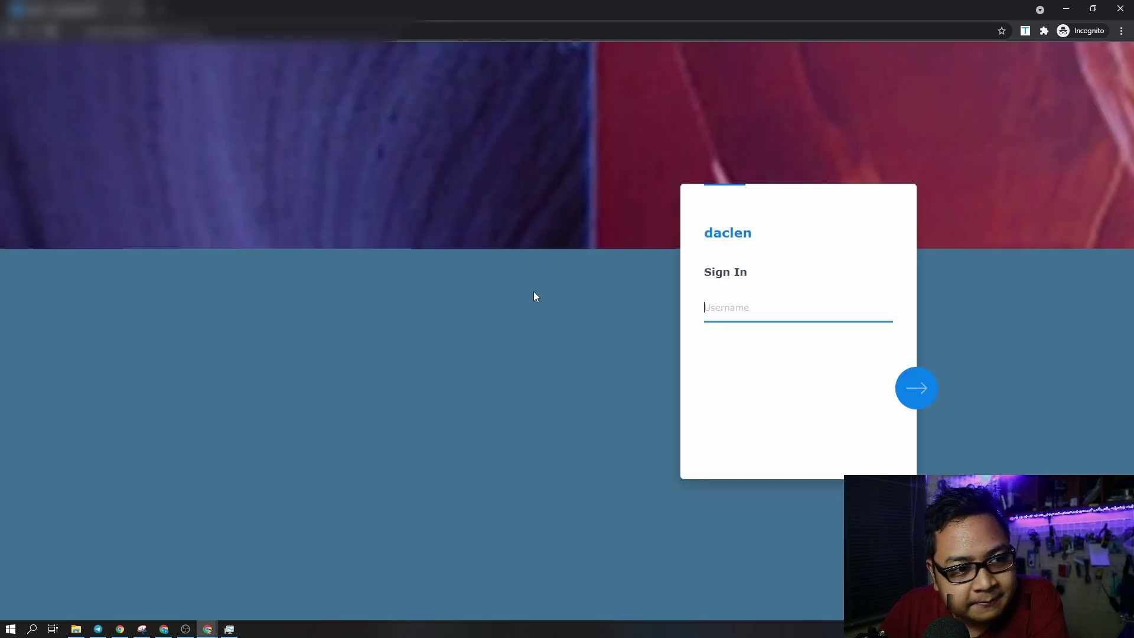
- Sign in to DSM with username testuser and its password
left_click(727, 312)
type("te")
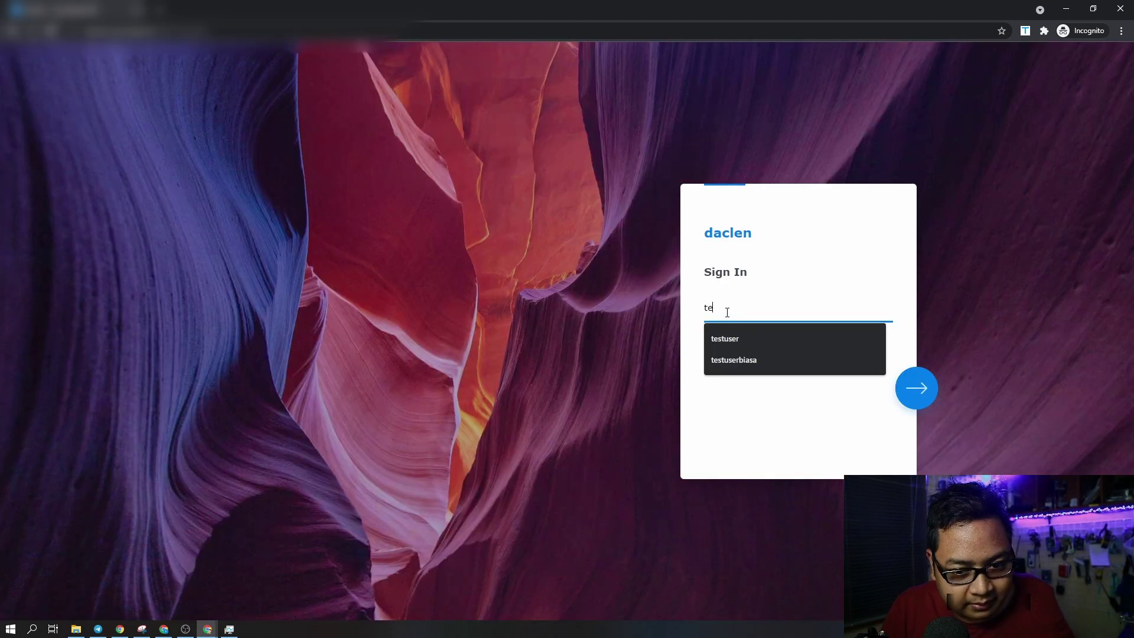
type("stuser")
key("Return")
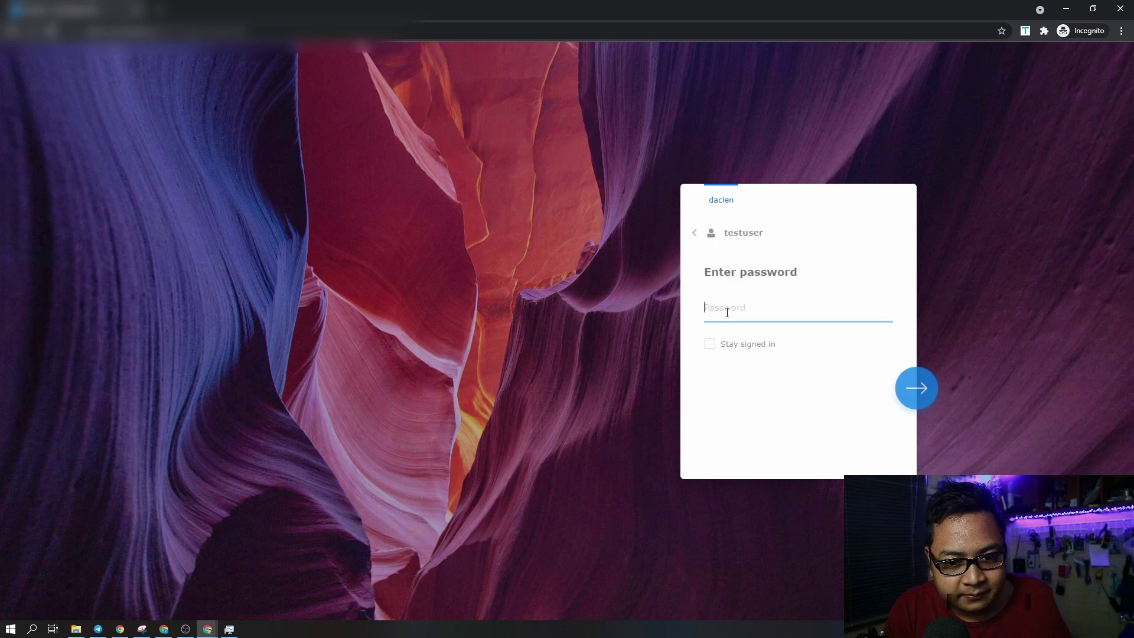
type("•••")
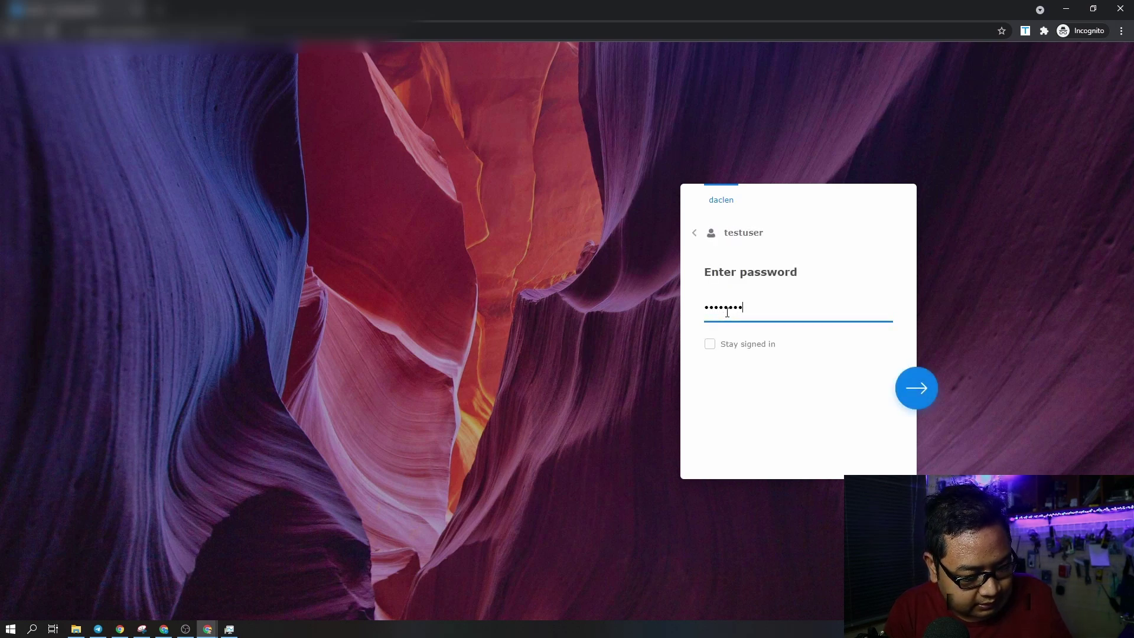
type("•••••••••")
key("Return")
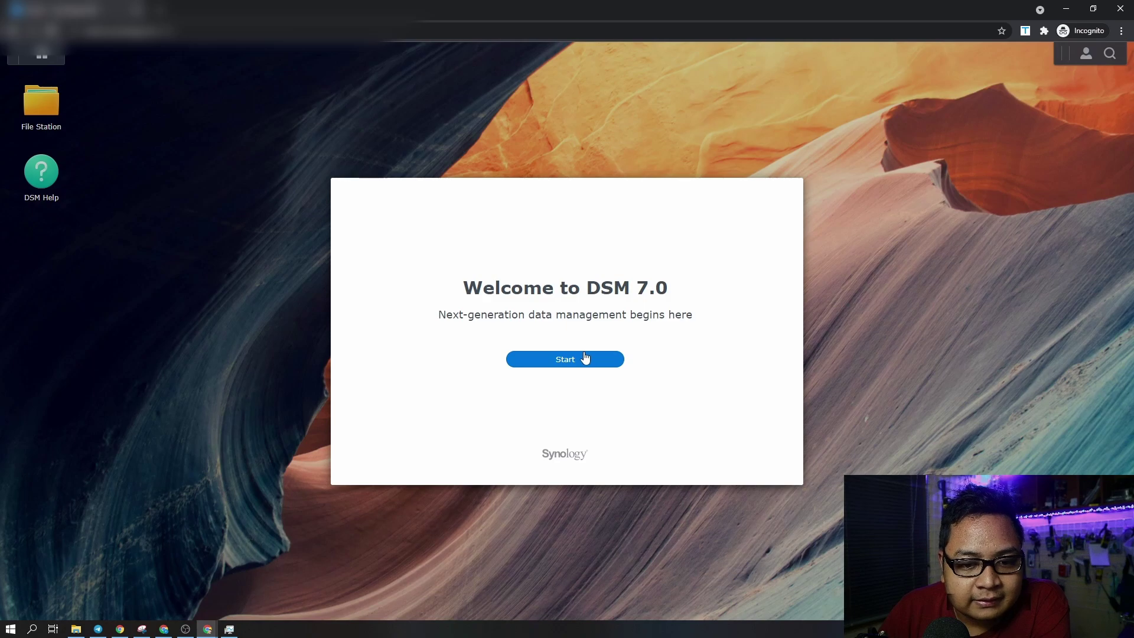
- Dismiss the Welcome to DSM 7.0 screen, quick tour suggestion and DSM Help notice
left_click(585, 357)
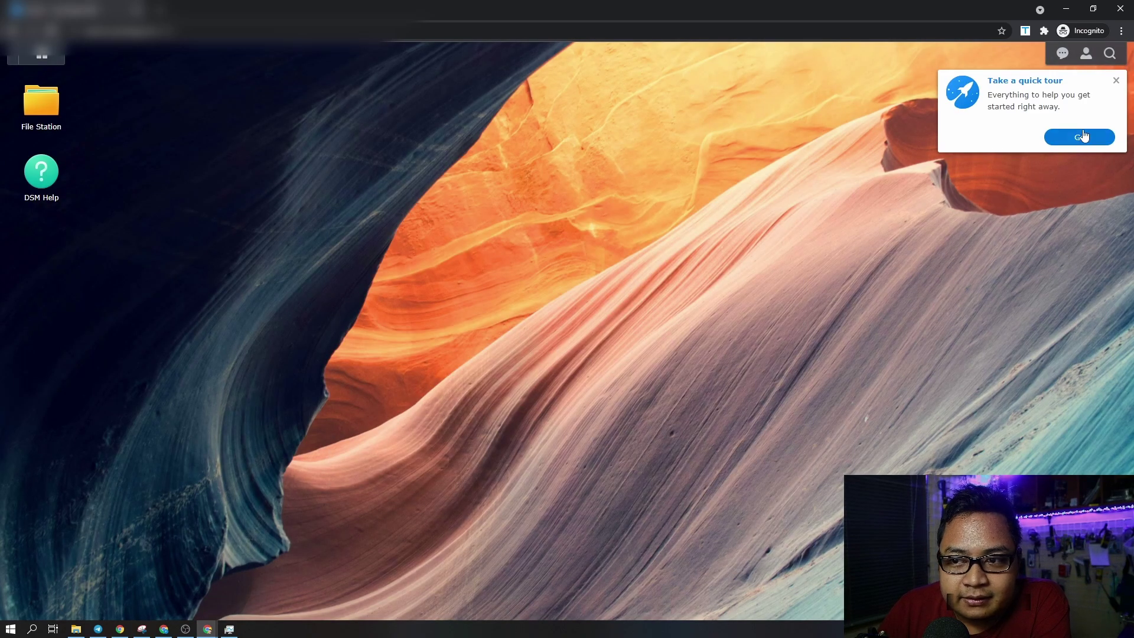
left_click(1116, 80)
left_click(721, 346)
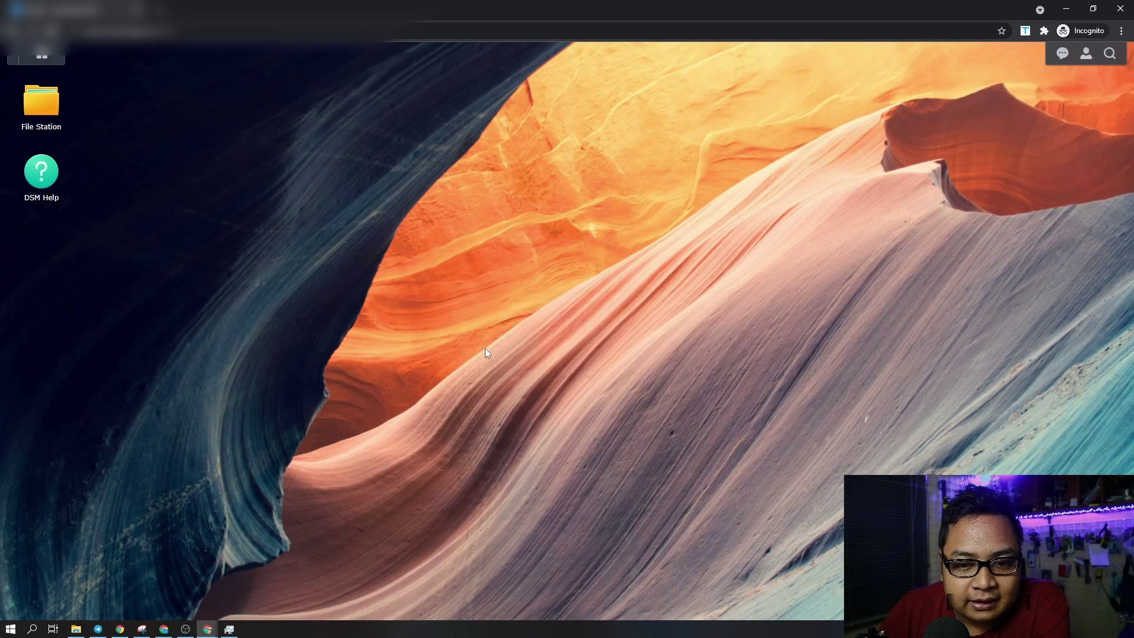
- As testuser, open 'test private' in File Station, confirm it is empty, then close File Station
left_click(38, 114)
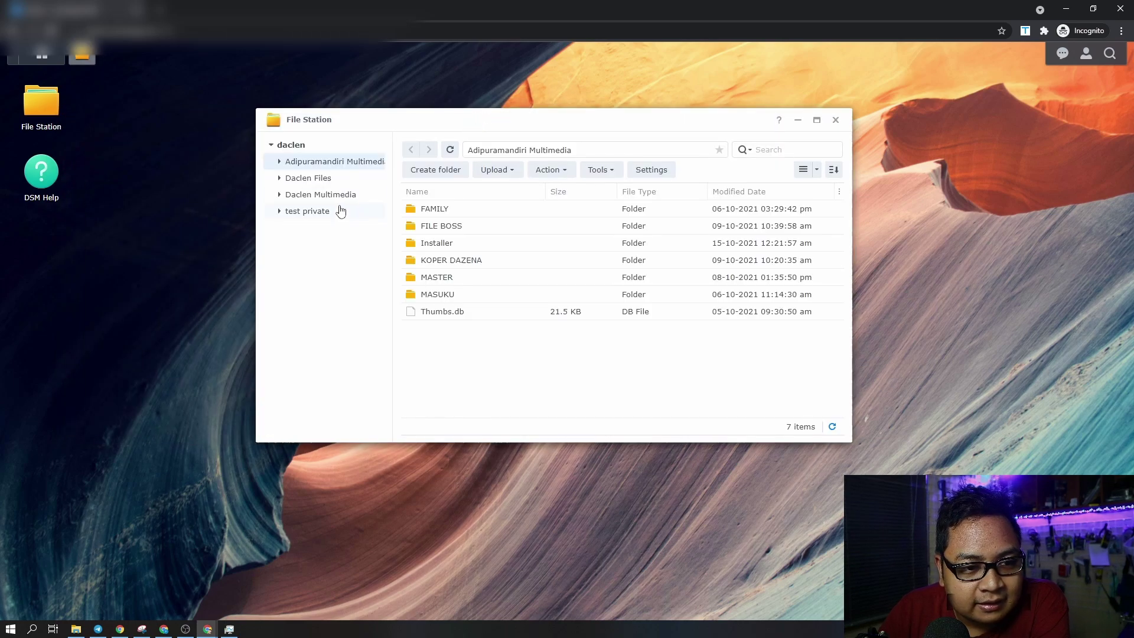
left_click(341, 211)
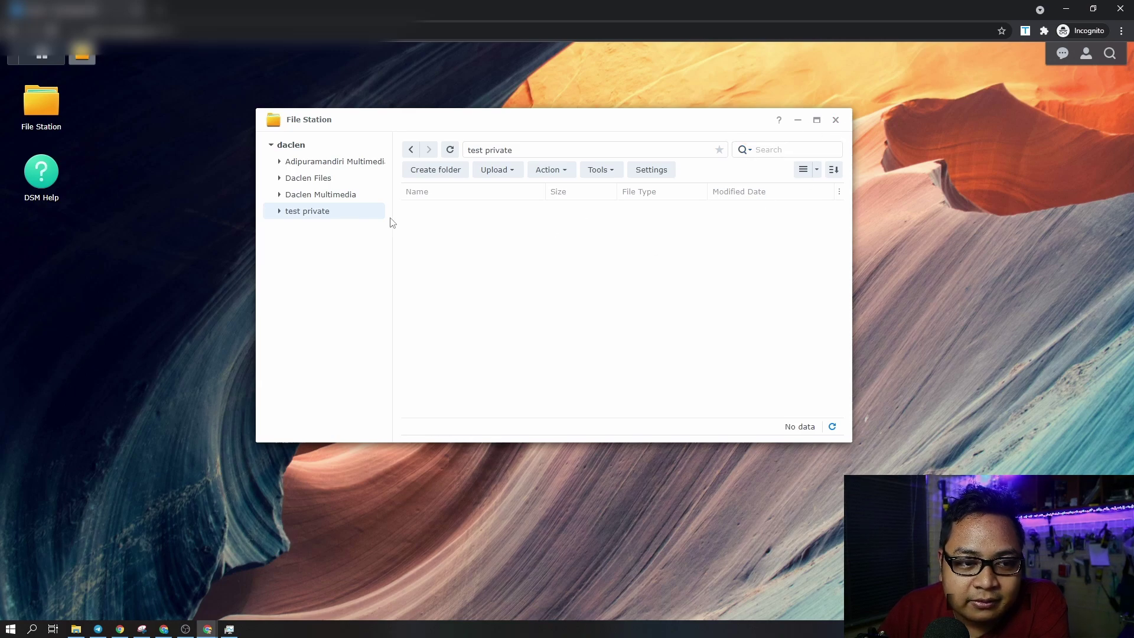
left_click(836, 119)
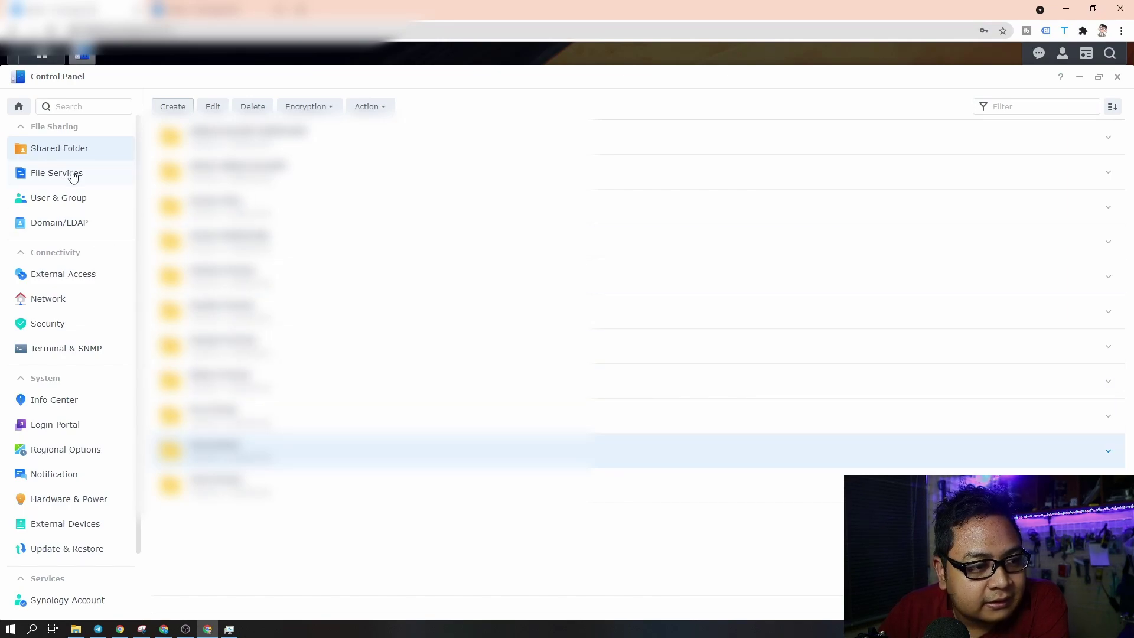
left_click(34, 56)
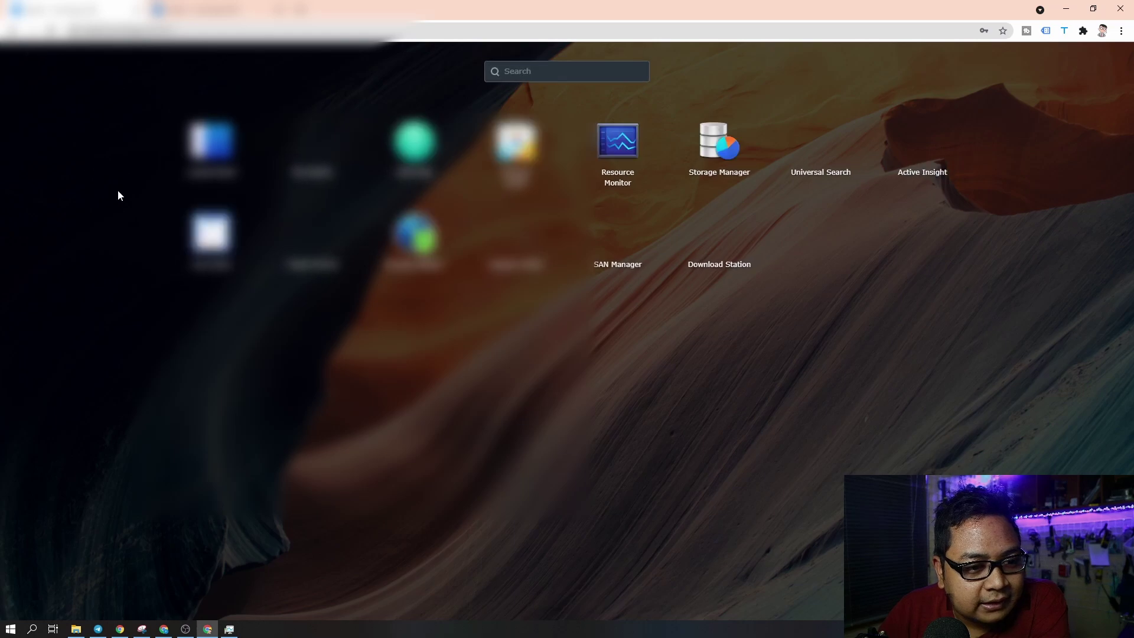
left_click(213, 295)
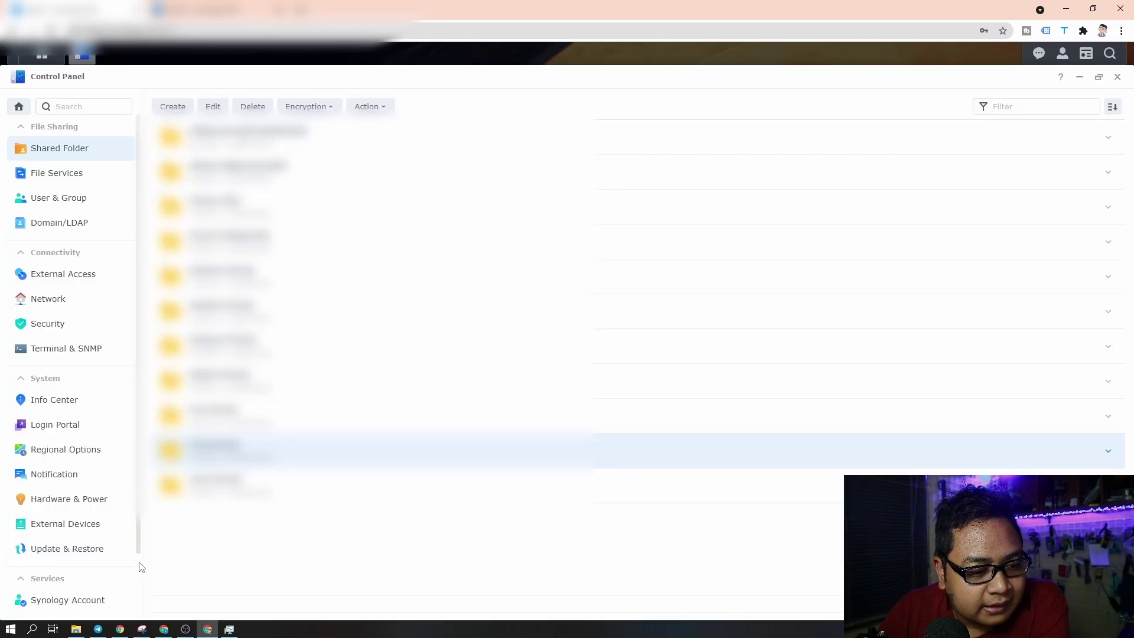
scroll(126, 558, "down", 2)
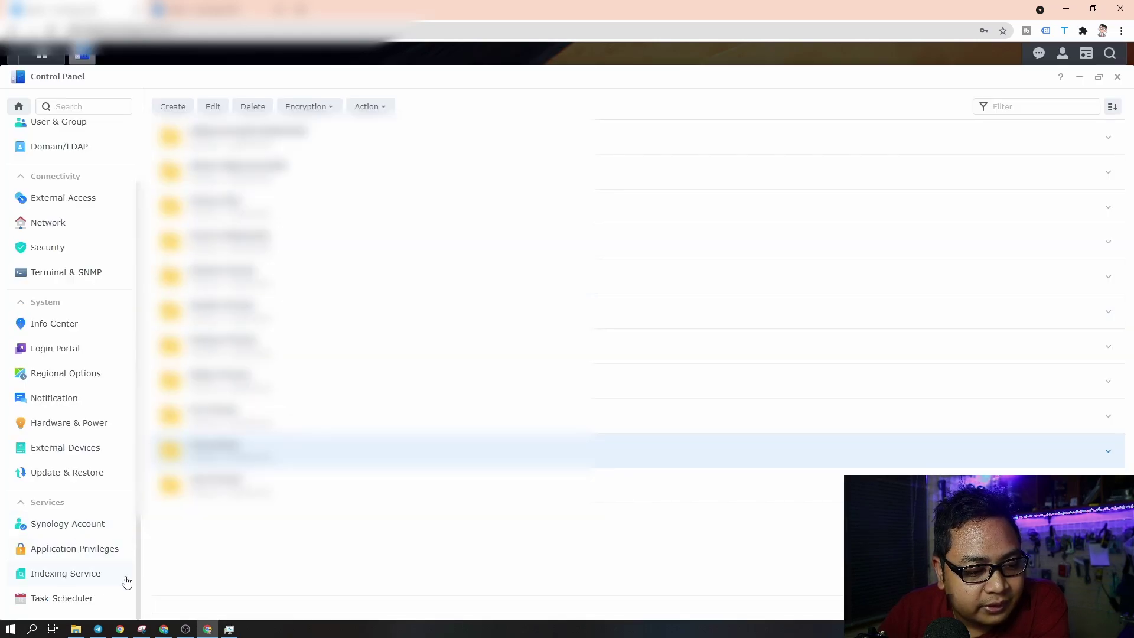
left_click(79, 530)
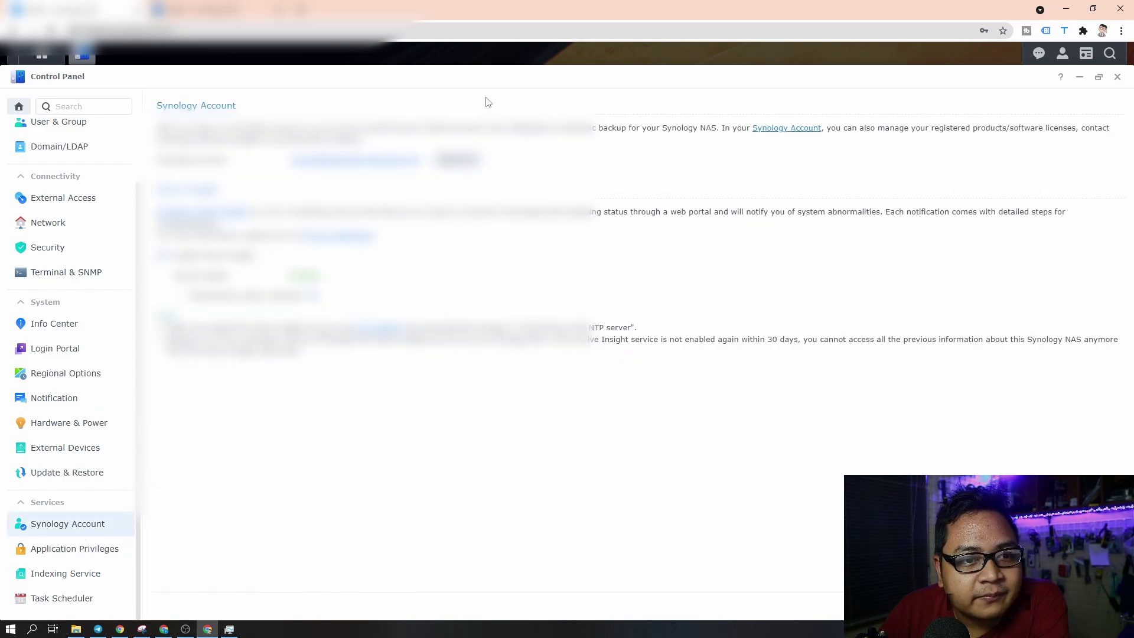
scroll(94, 277, "up", 2)
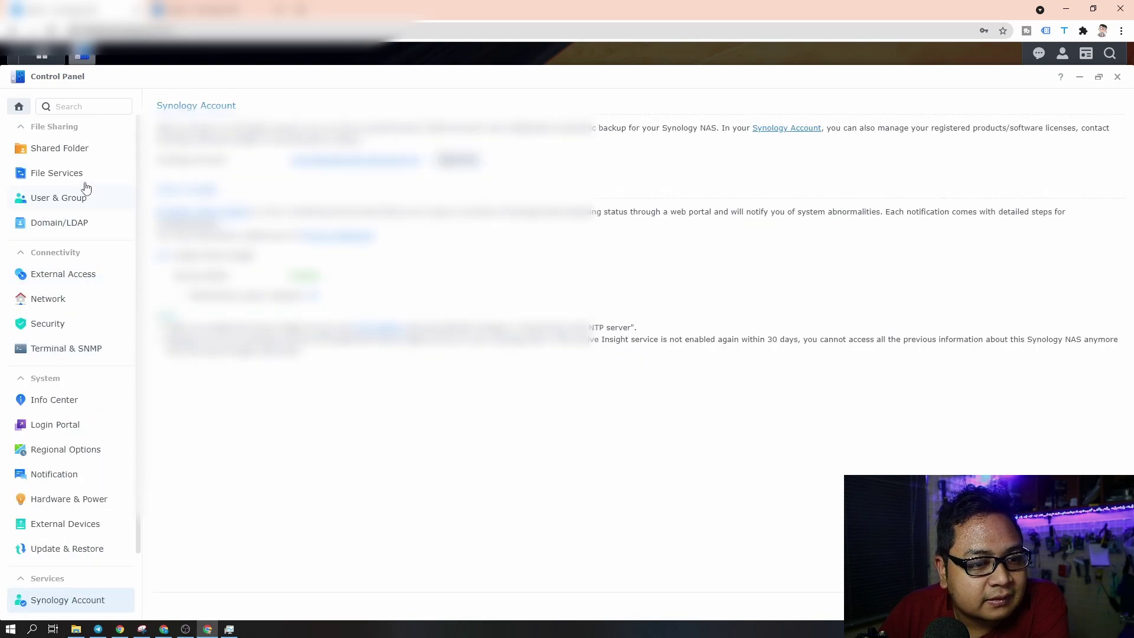
left_click(77, 152)
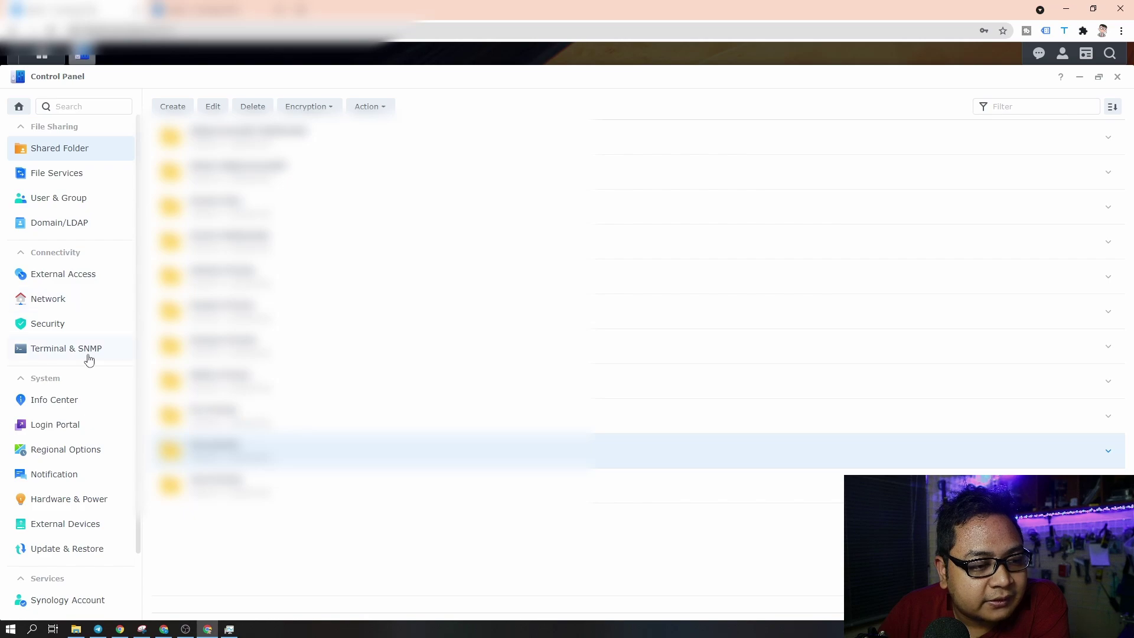